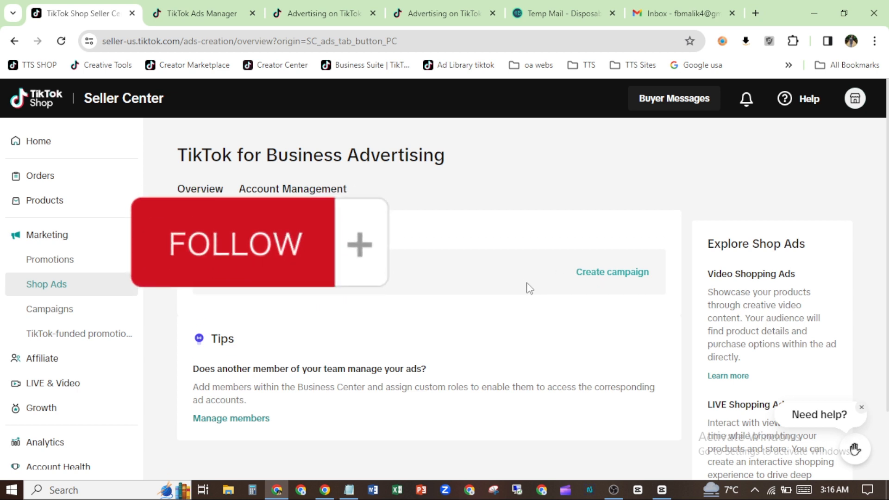
Step: Open the ads Account Management page and examine the Business Center, ad account and TikTok account sections
left_click_drag(887, 165, 886, 185)
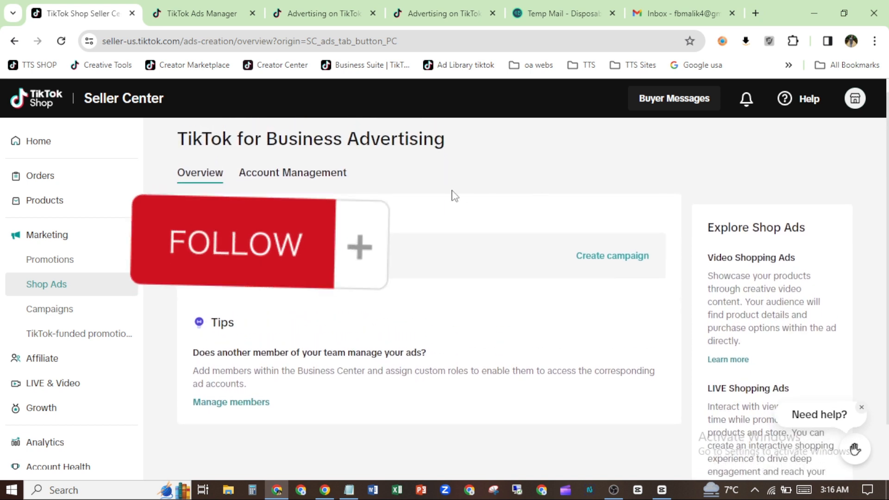
left_click(319, 174)
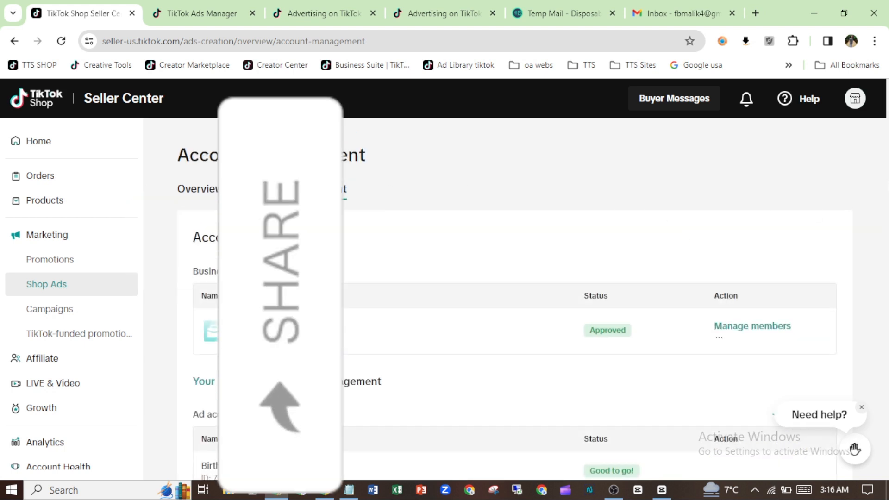
scroll(888, 181, "down", 1)
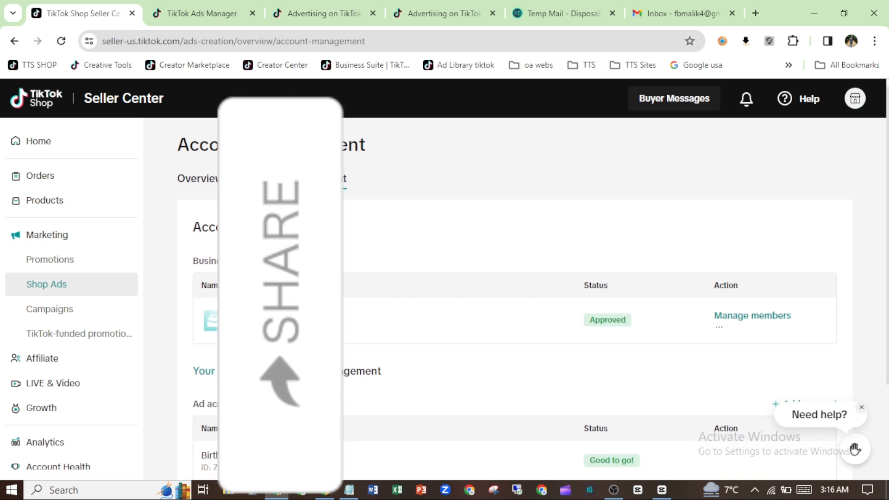
left_click_drag(194, 230, 278, 230)
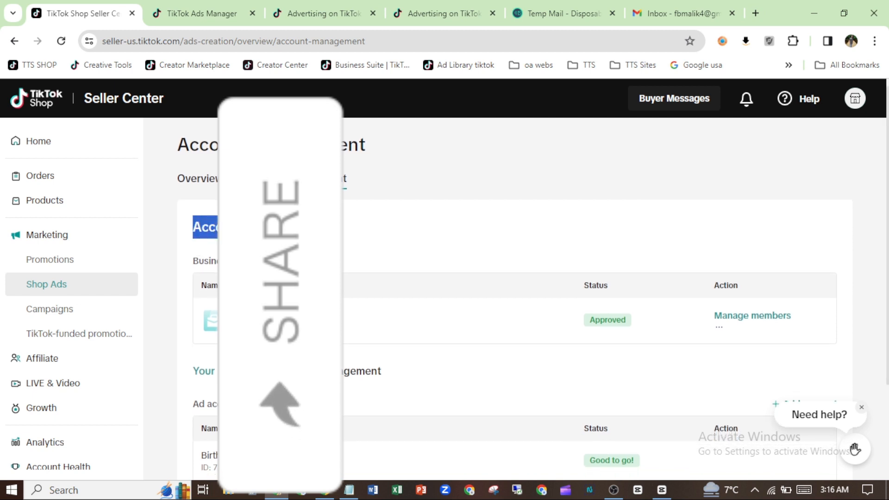
left_click_drag(193, 264, 261, 262)
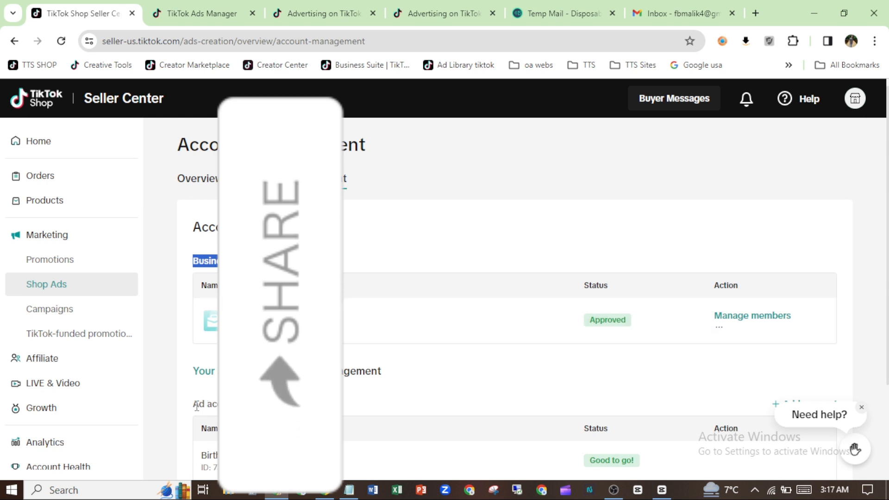
left_click_drag(193, 405, 208, 404)
scroll(208, 404, "down", 3)
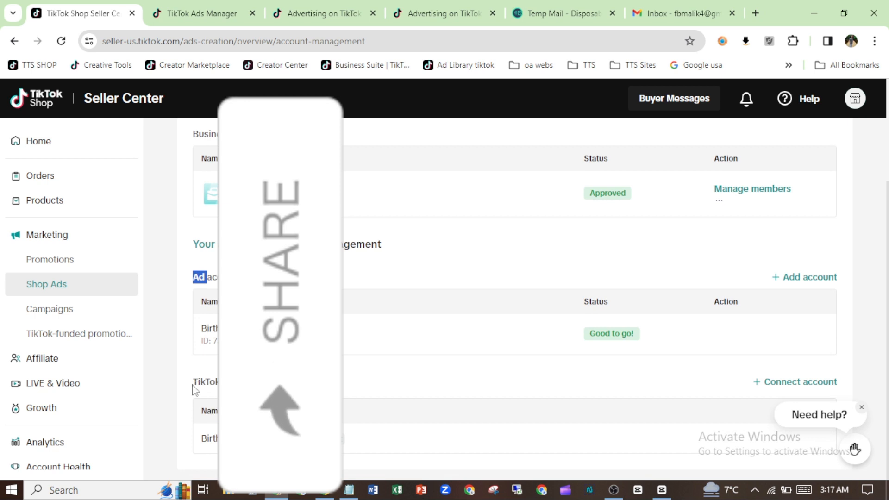
left_click_drag(192, 383, 219, 383)
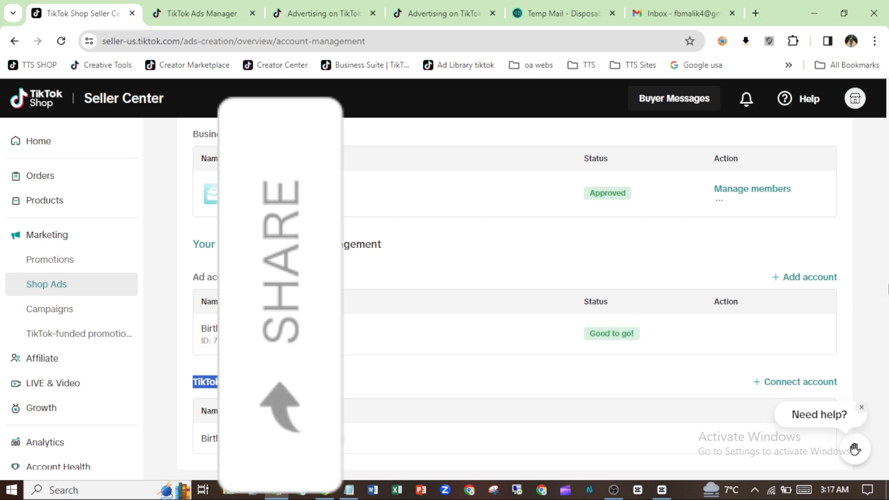
left_click_drag(888, 288, 885, 192)
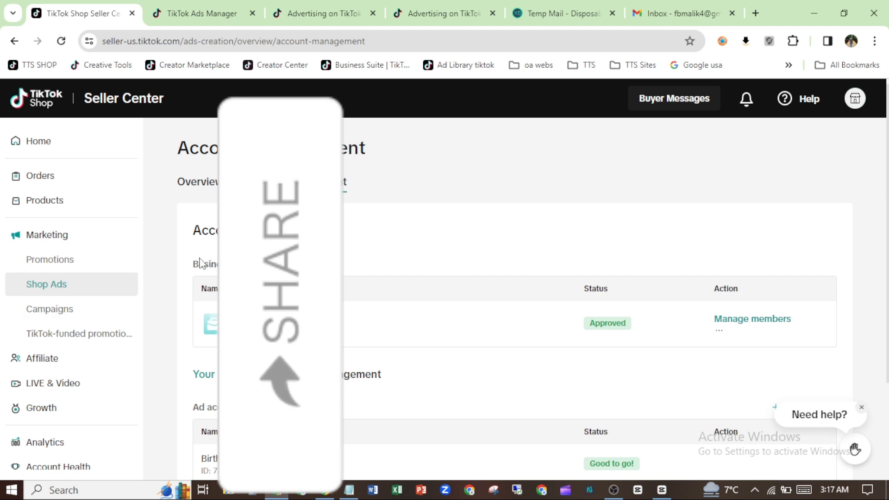
Step: Review the Business Center entry and the ad account entry on the Account Management page more closely
left_click_drag(193, 264, 231, 264)
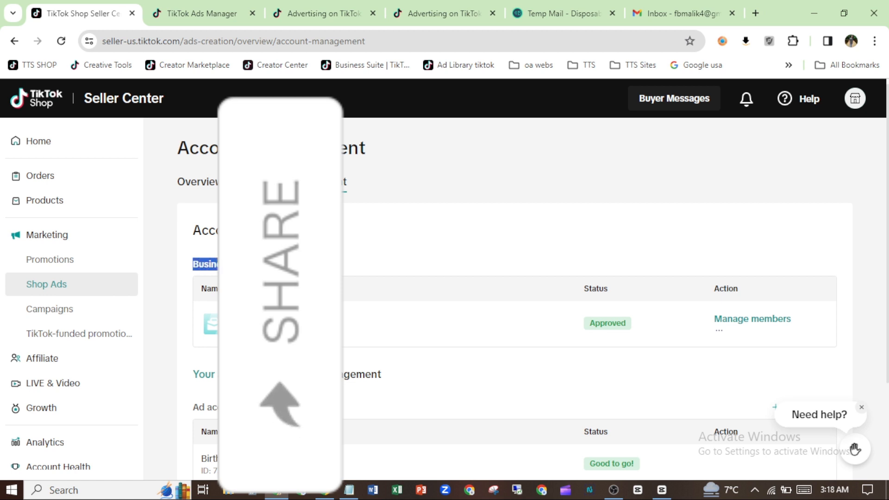
scroll(888, 194, "down", 1)
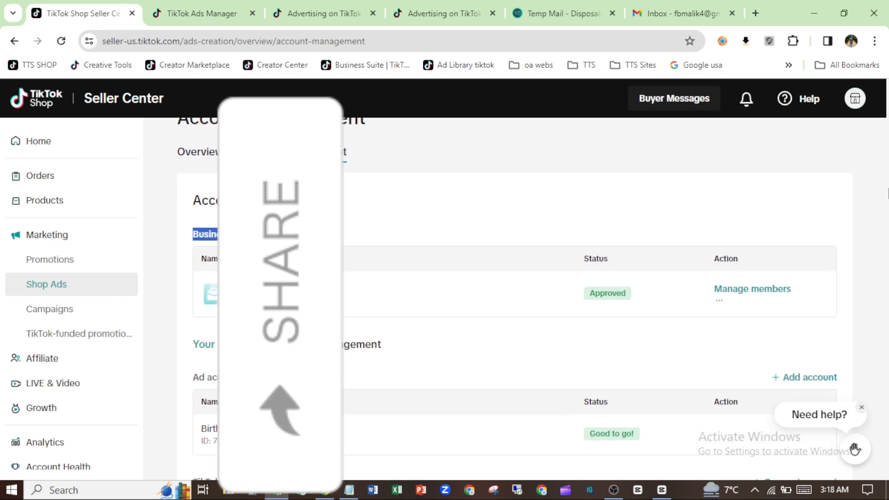
left_click_drag(887, 194, 887, 210)
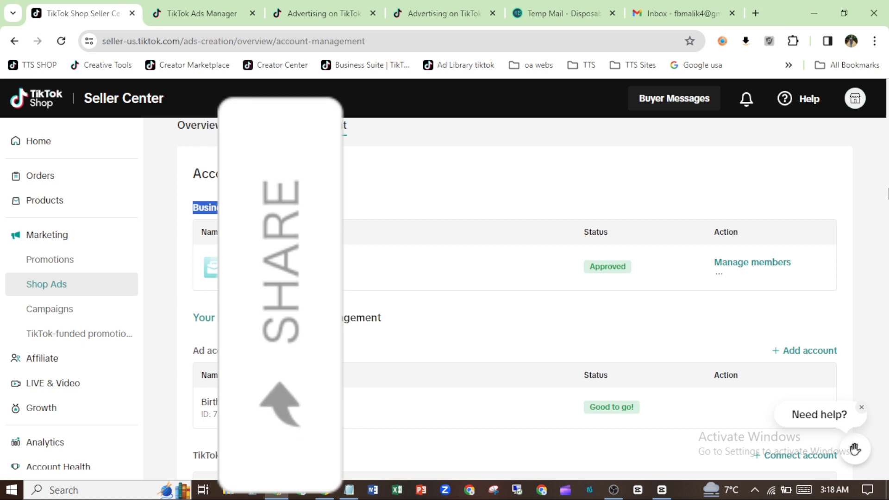
left_click_drag(887, 204, 887, 241)
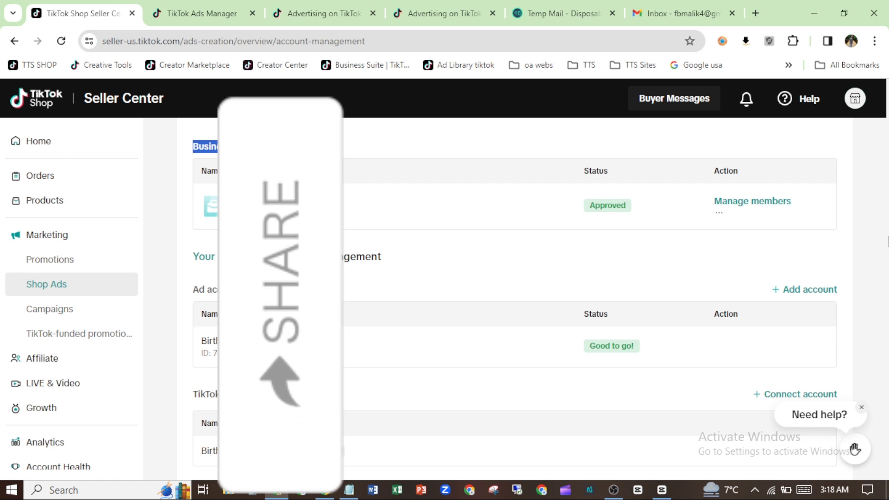
left_click_drag(193, 291, 236, 291)
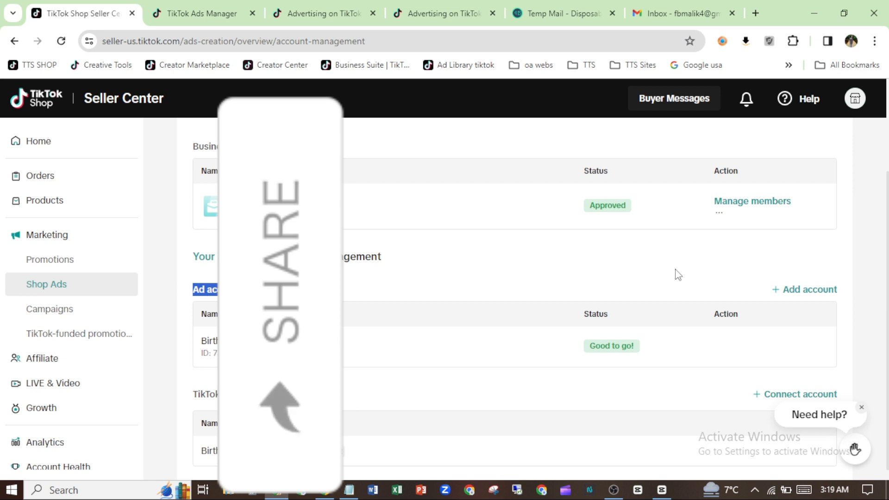
scroll(887, 253, "up", 2)
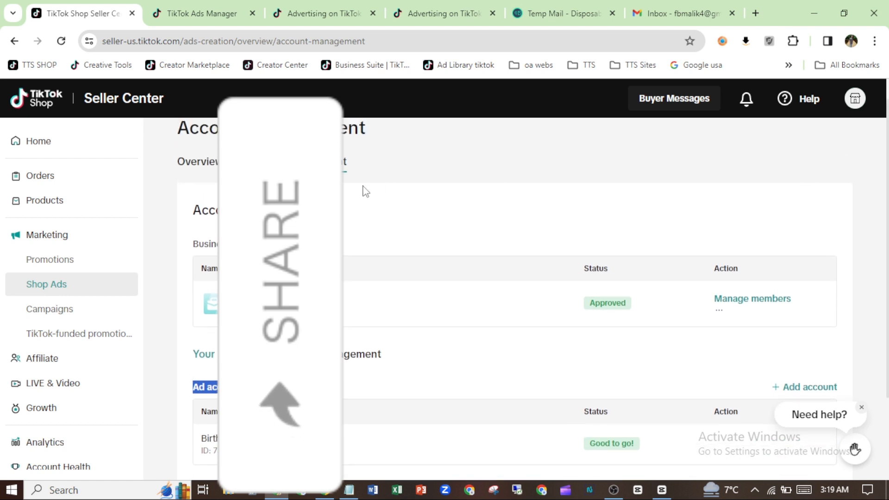
Step: Return to the Shop Ads overview and start creating a campaign for the listed ad account
left_click(192, 168)
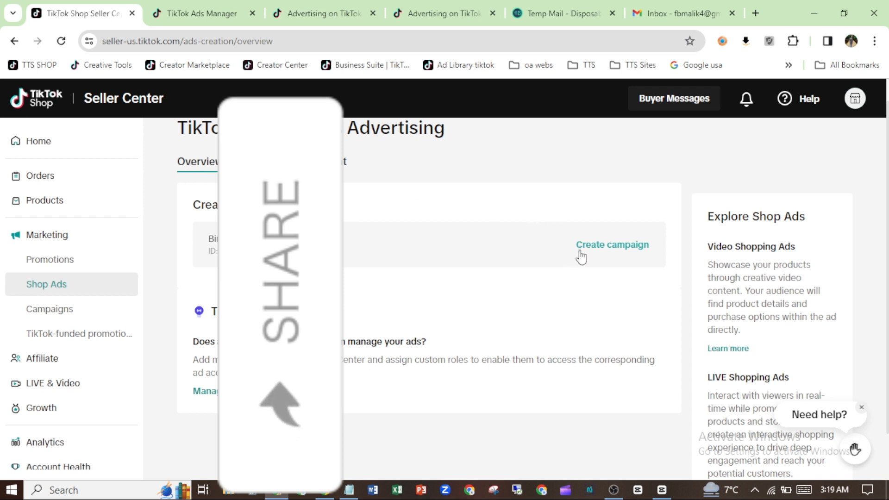
left_click(610, 251)
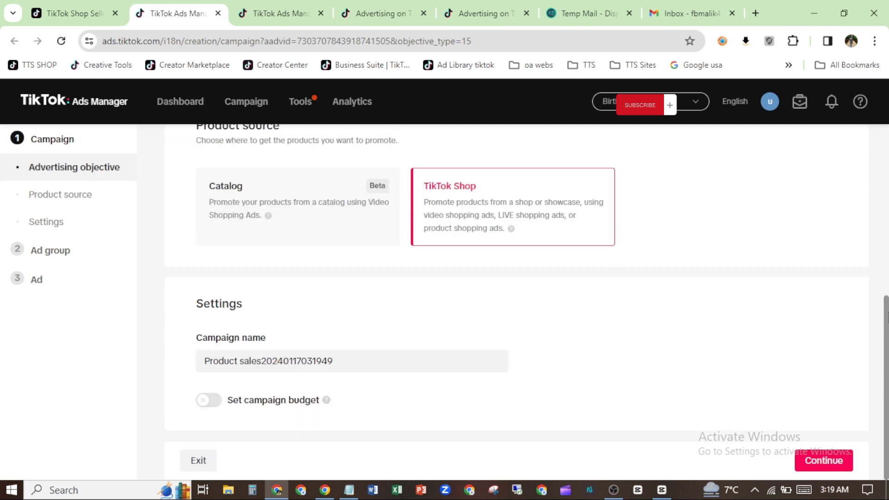
left_click_drag(886, 305, 886, 126)
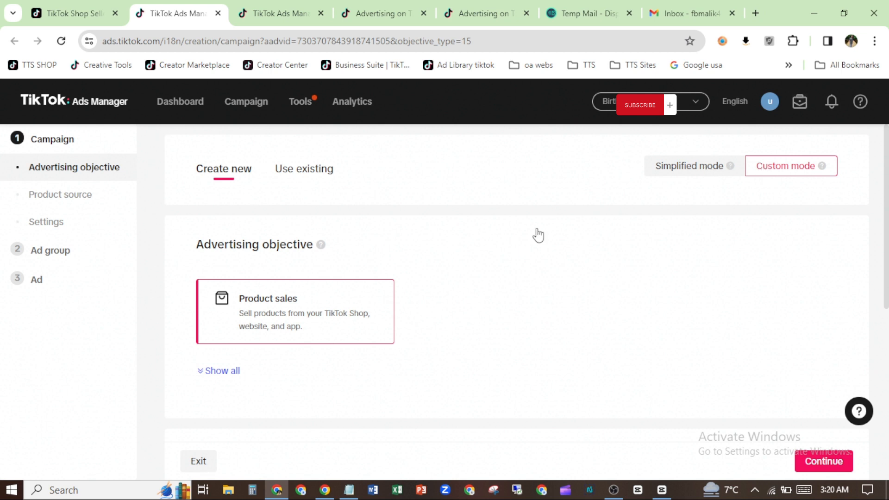
Step: Check the list of existing campaigns available for reuse and go back to creating a new campaign
left_click(302, 175)
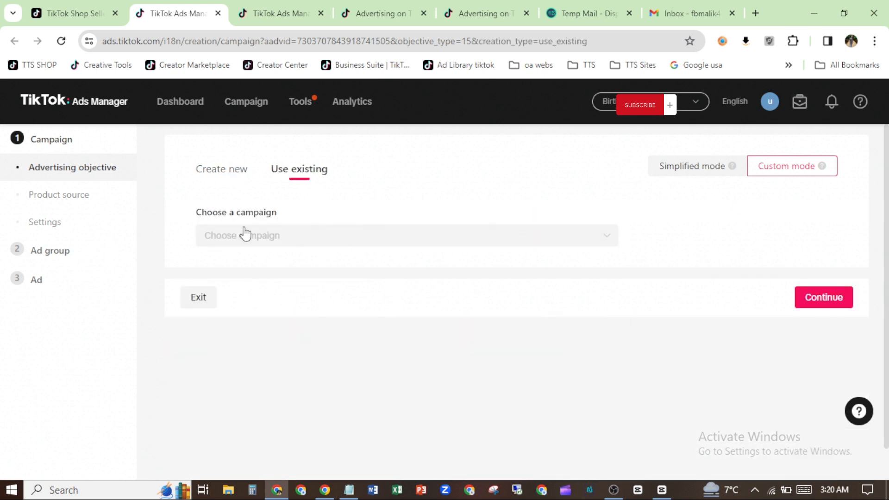
left_click(265, 237)
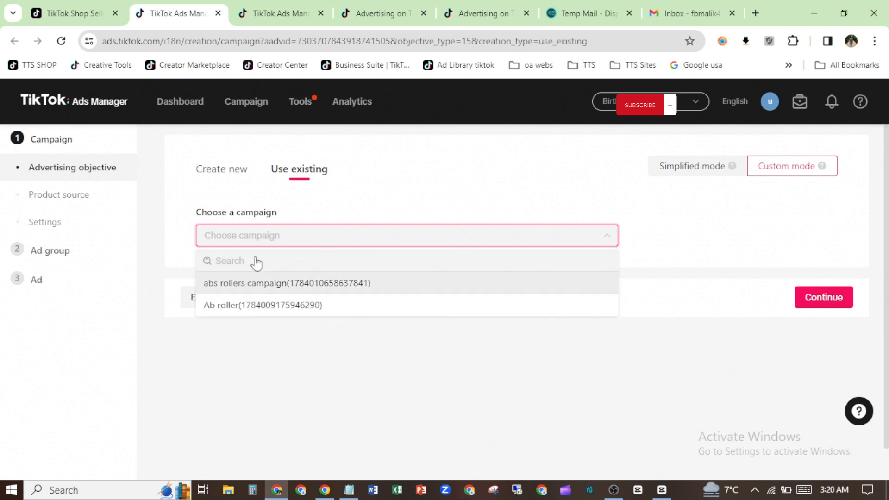
left_click(224, 175)
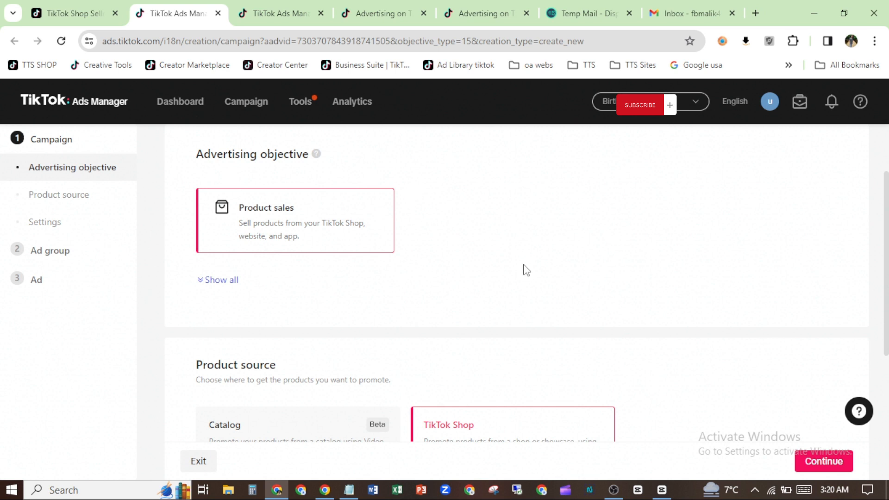
scroll(887, 223, "up", 2)
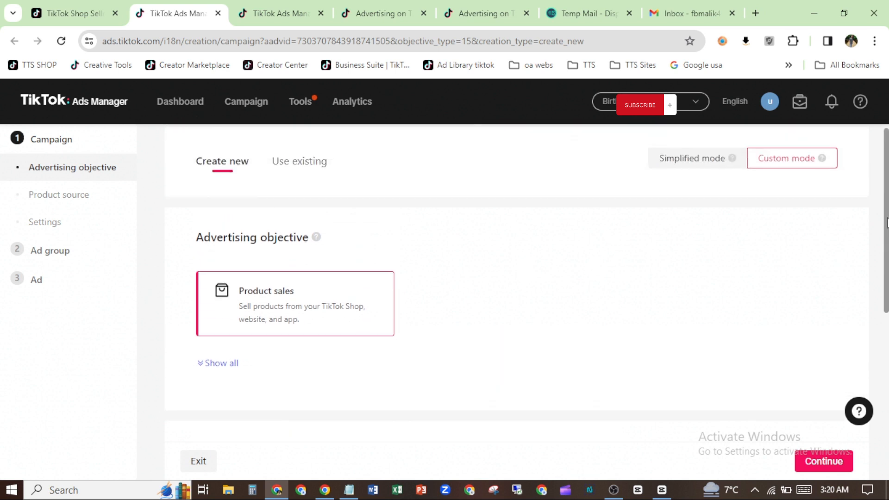
Step: Show all advertising objectives and try Traffic and Video views as the campaign objective
left_click(217, 363)
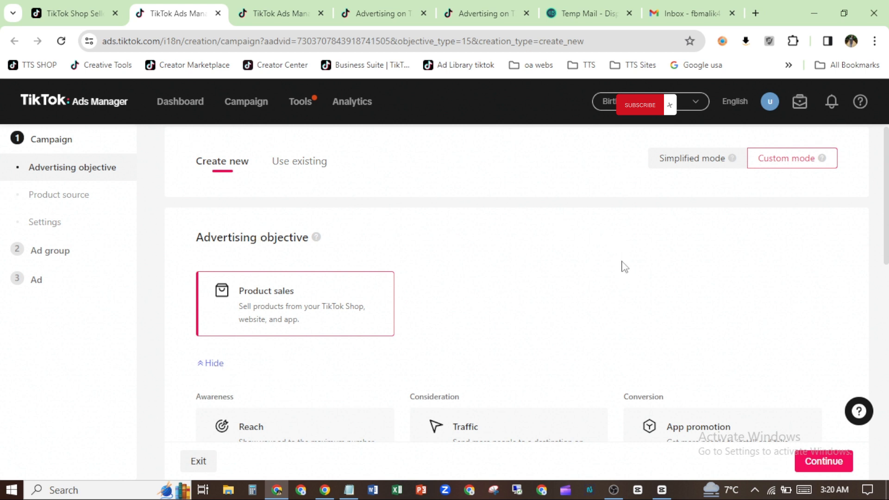
left_click_drag(883, 213, 883, 266)
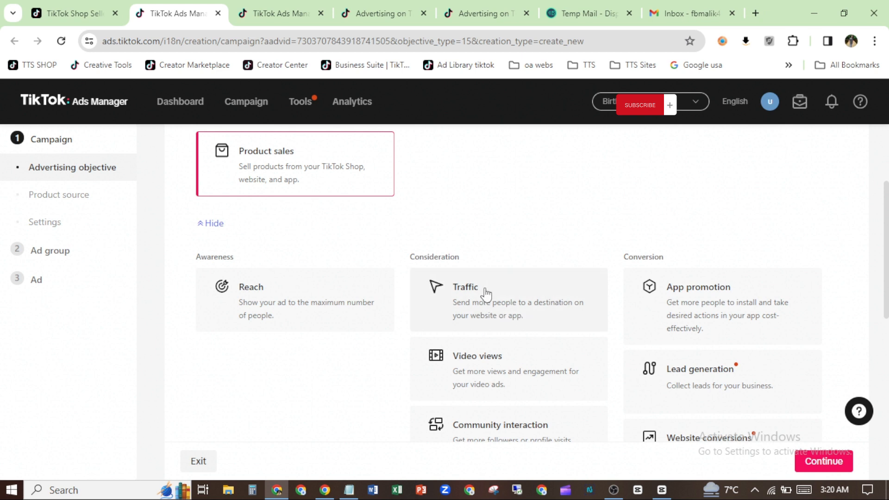
left_click_drag(482, 294, 457, 293)
left_click(456, 293)
left_click_drag(885, 336, 885, 202)
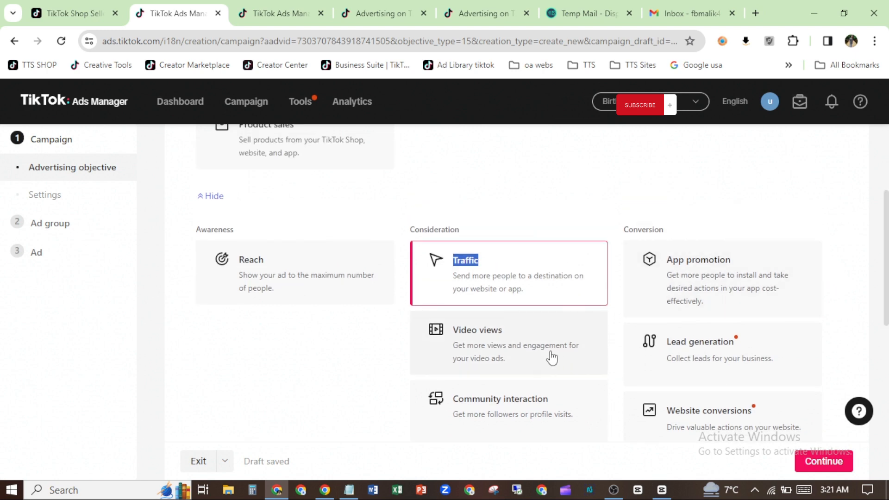
left_click_drag(503, 334, 455, 342)
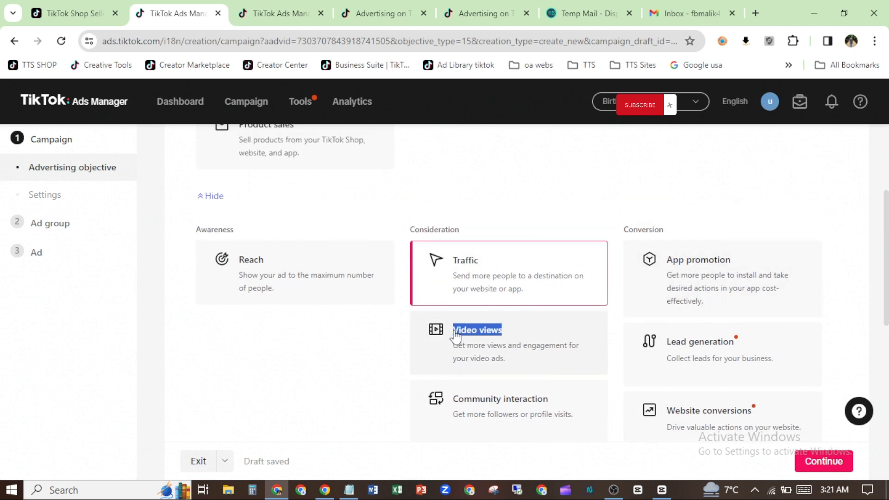
left_click_drag(886, 361, 888, 231)
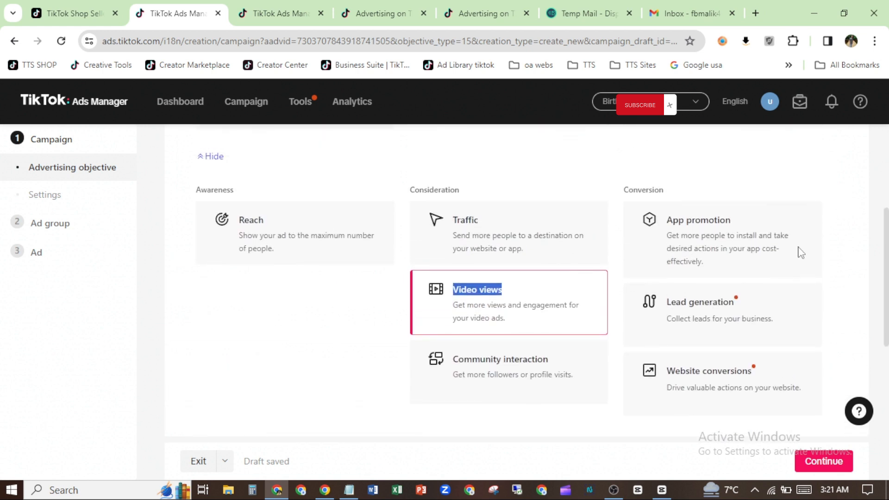
Step: Look over the remaining objectives and dismiss the update notice for Website conversions
left_click(577, 396)
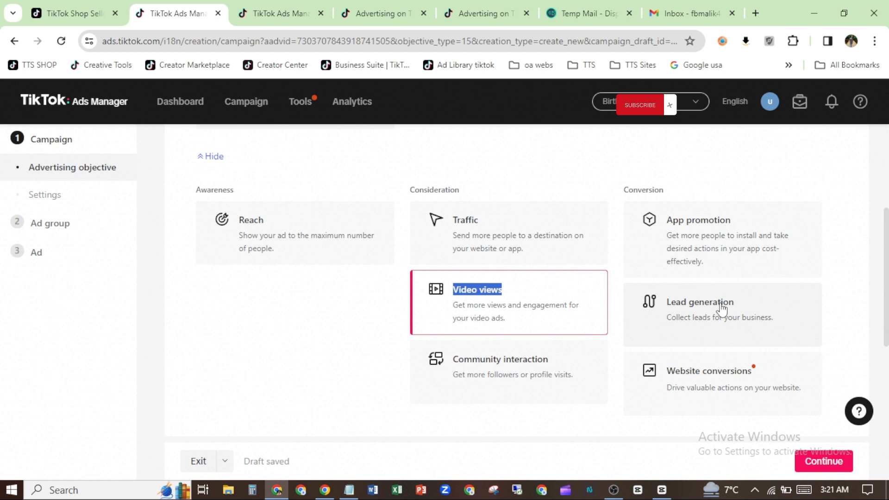
mouse_move(718, 386)
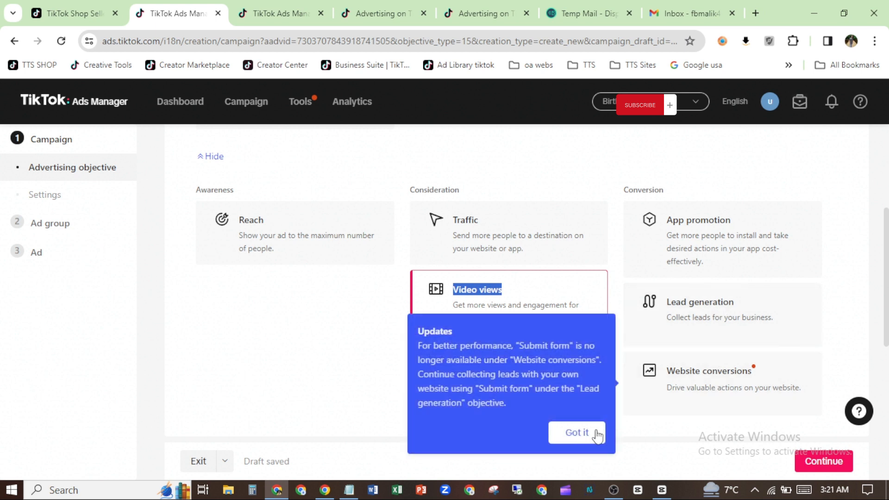
left_click(577, 432)
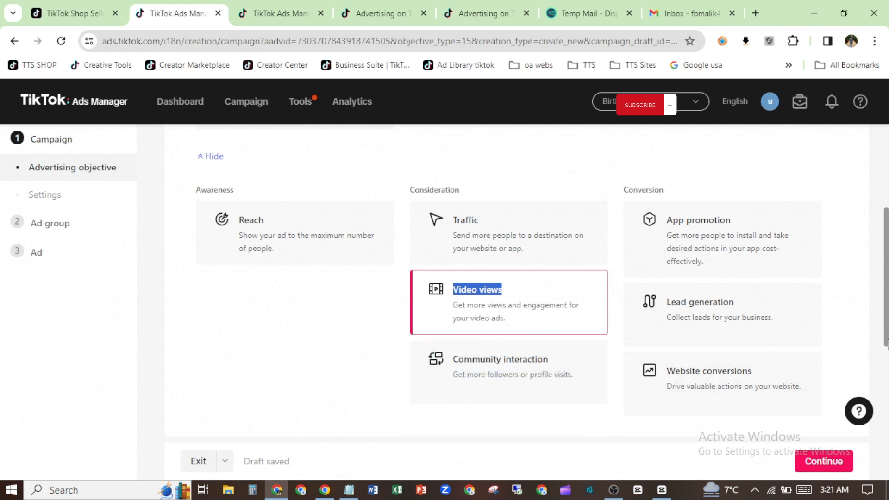
Step: Set the advertising objective to Product sales and review the product source options for the campaign
left_click_drag(887, 329, 886, 278)
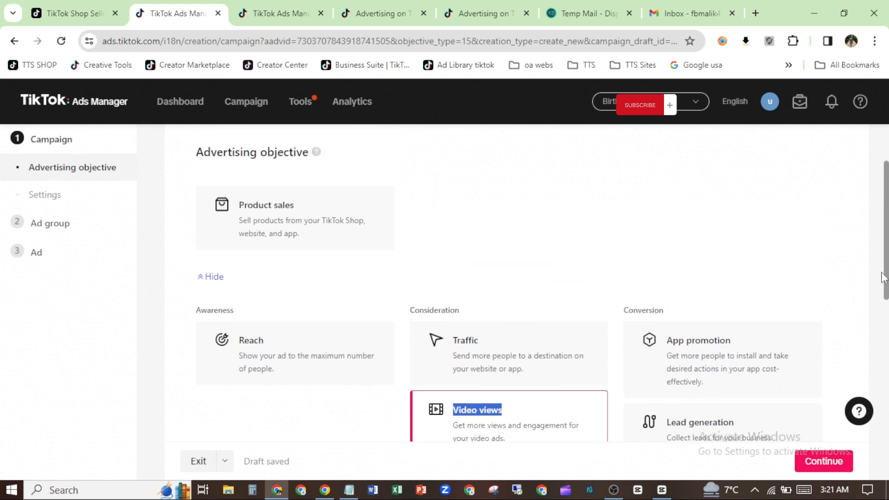
left_click(249, 215)
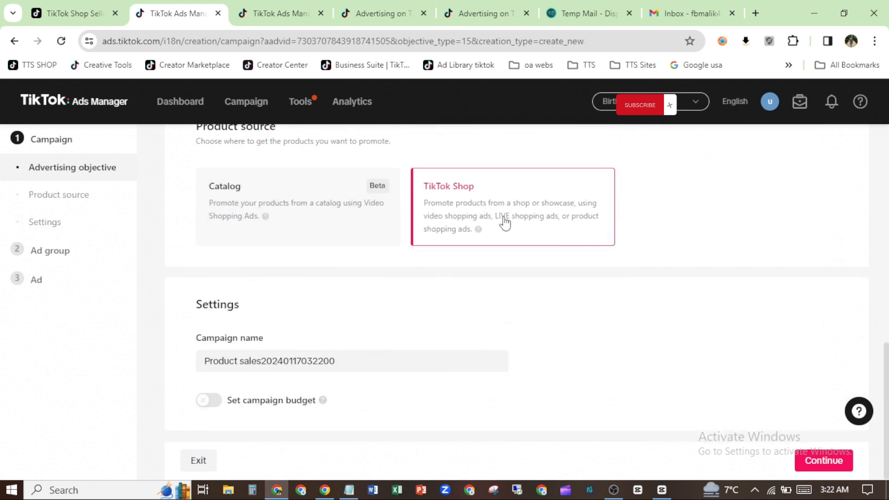
left_click_drag(886, 354, 880, 197)
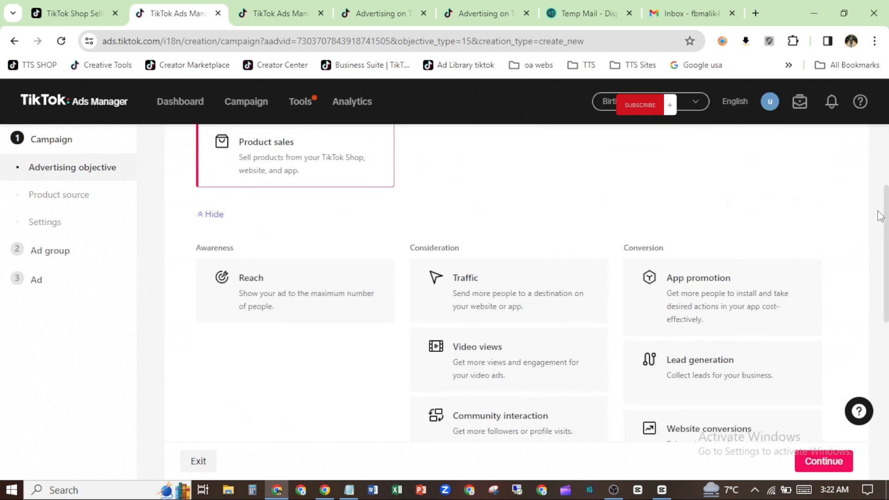
scroll(212, 217, "up", 2)
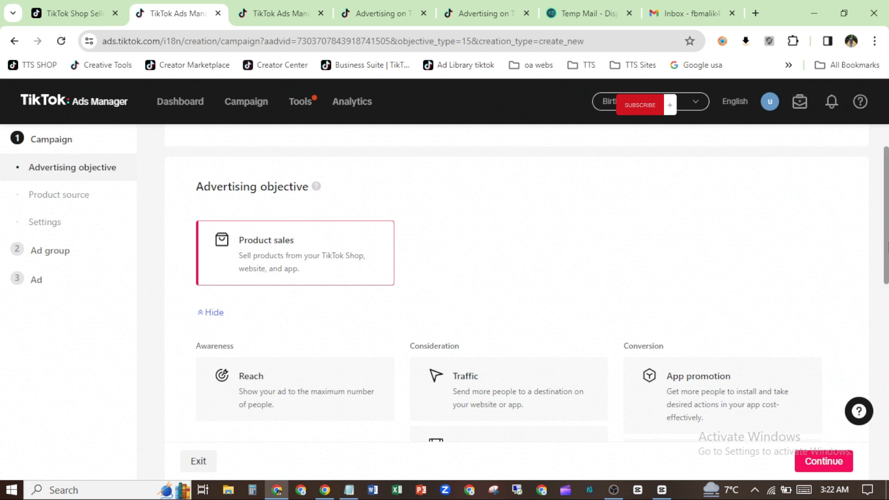
scroll(517, 282, "down", 8)
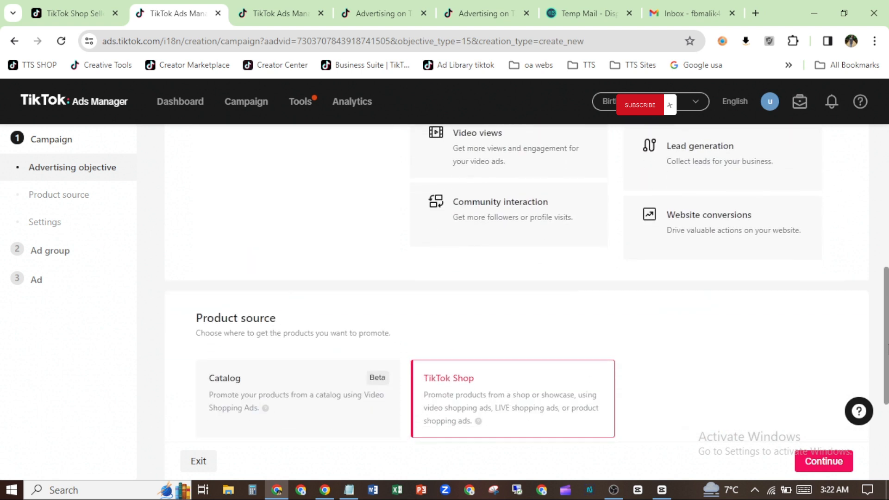
left_click_drag(888, 365, 888, 379)
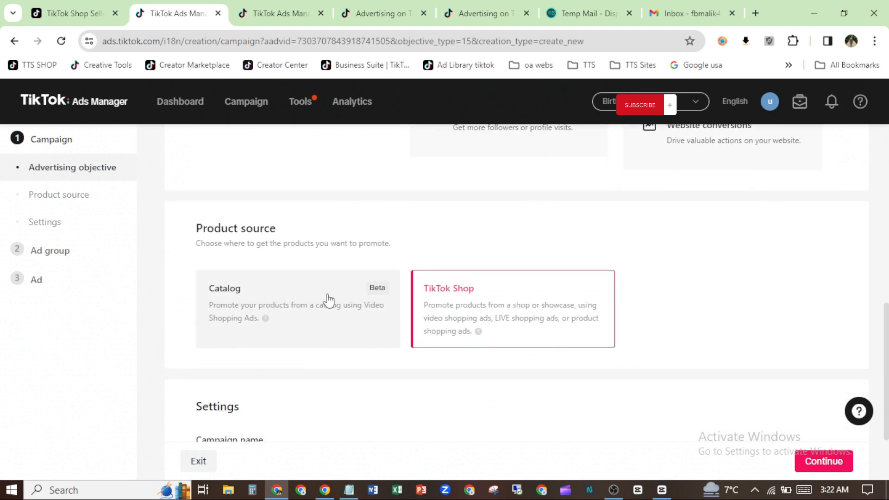
Step: Look over the product source options and rename the campaign as "trial"
mouse_move(266, 319)
scroll(882, 411, "down", 2)
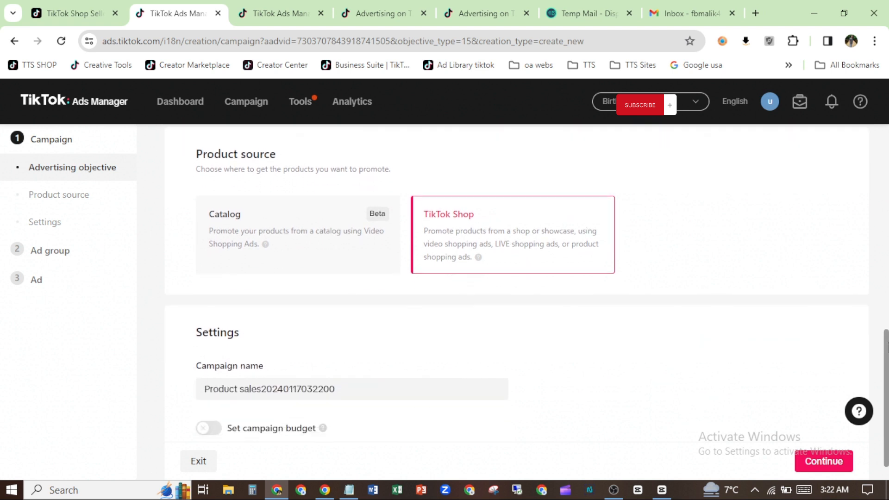
left_click(345, 362)
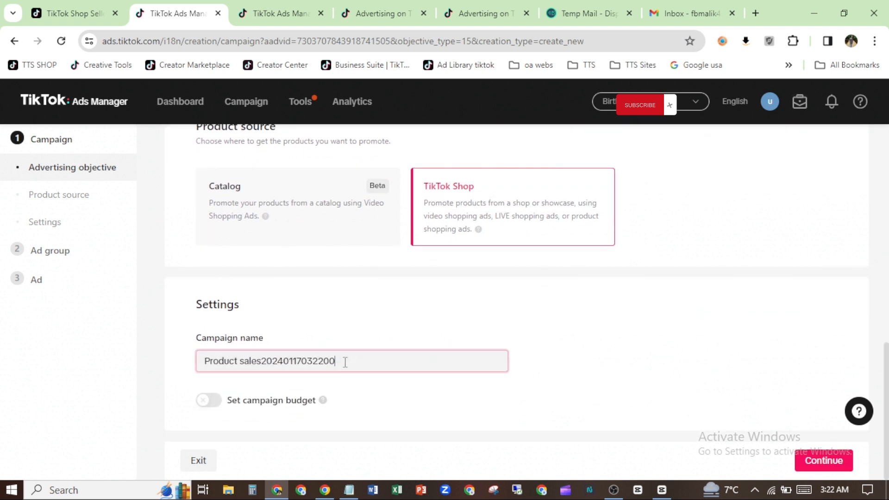
left_click_drag(345, 363, 200, 361)
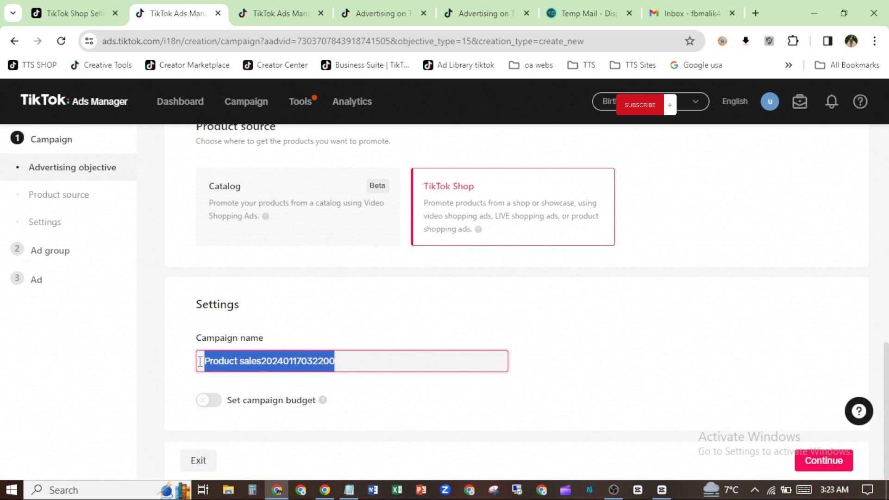
type("trial")
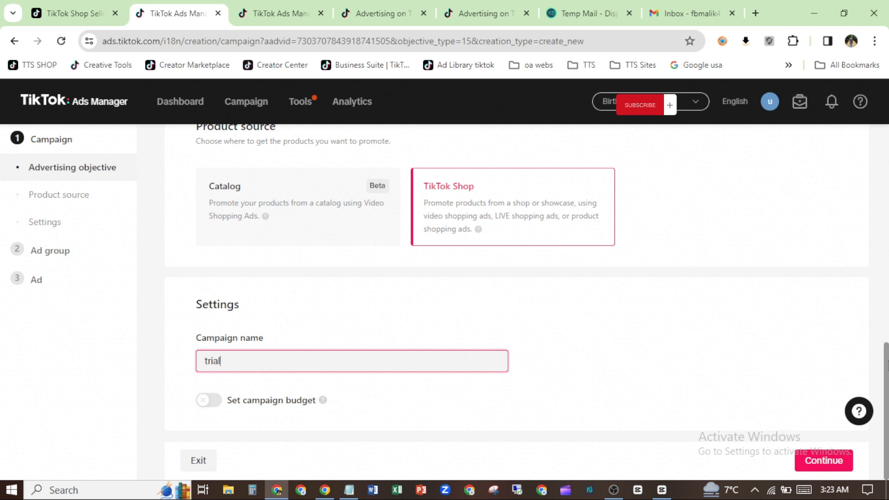
Step: Turn on the campaign budget and set a daily budget of 20 USD
left_click(208, 401)
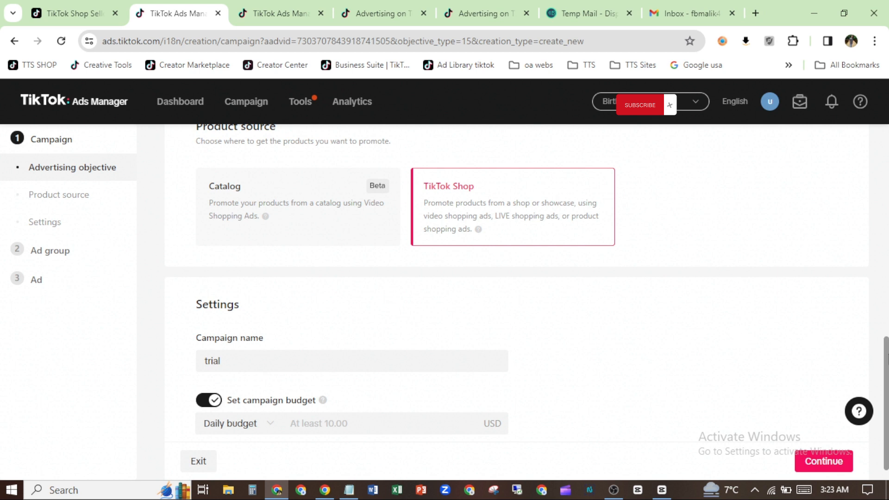
scroll(886, 403, "down", 1)
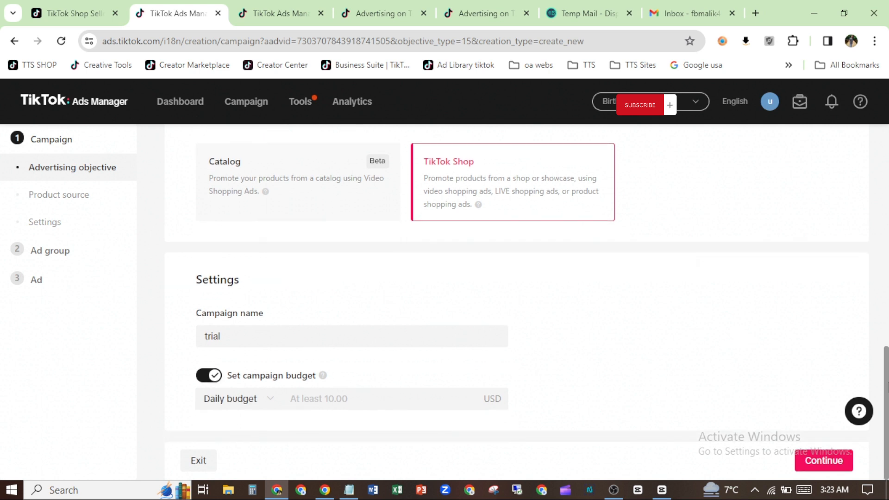
left_click(273, 407)
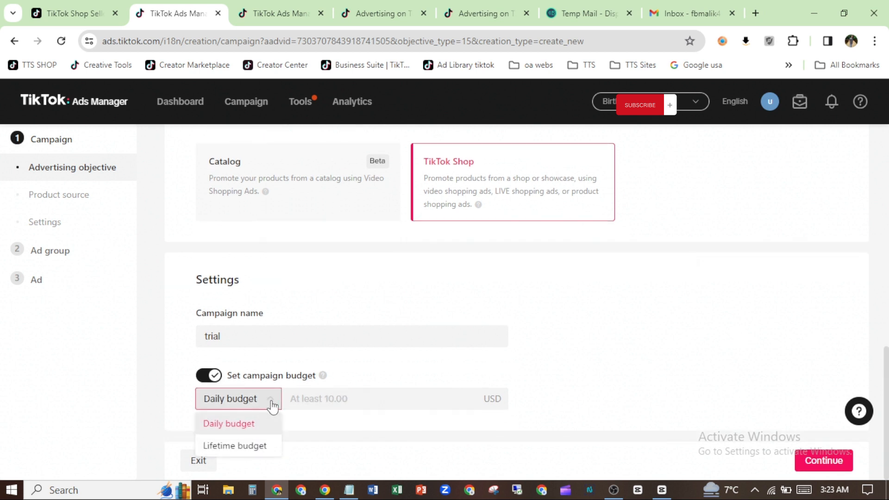
left_click(225, 424)
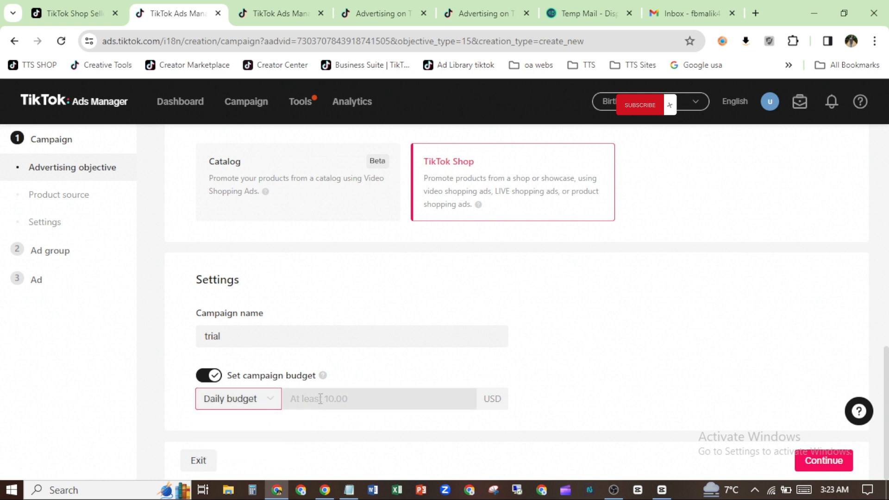
left_click(323, 399)
type("20")
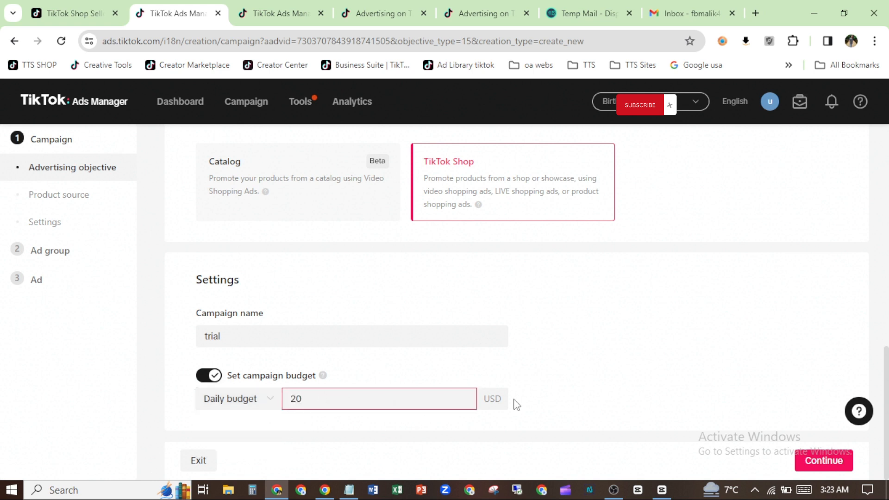
left_click(570, 394)
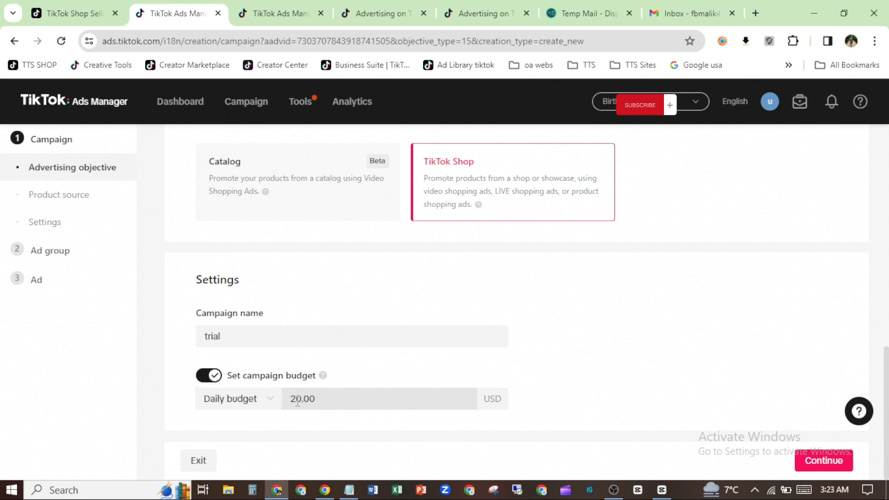
Step: Change the campaign budget type to Lifetime budget and continue to the ad group setup
left_click(259, 401)
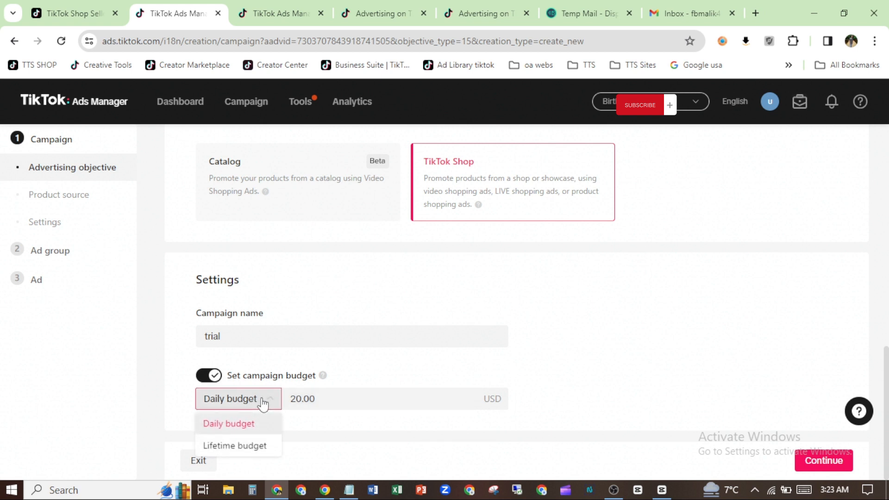
left_click(252, 445)
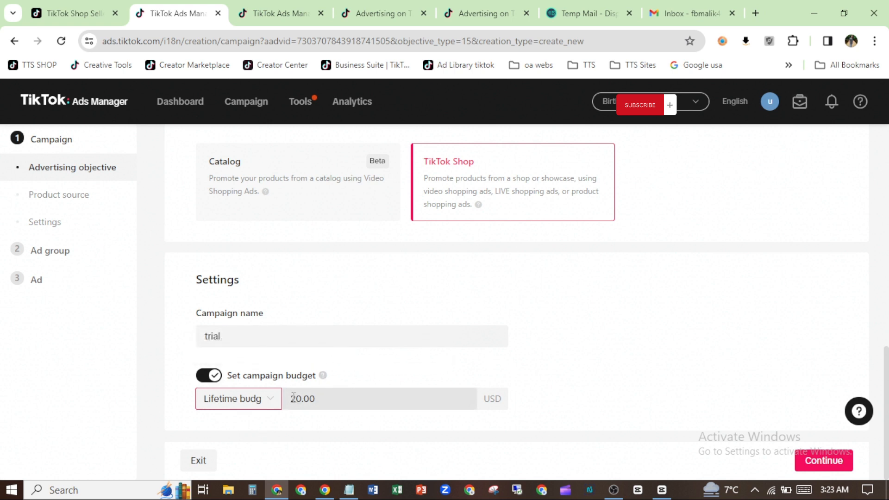
left_click(524, 407)
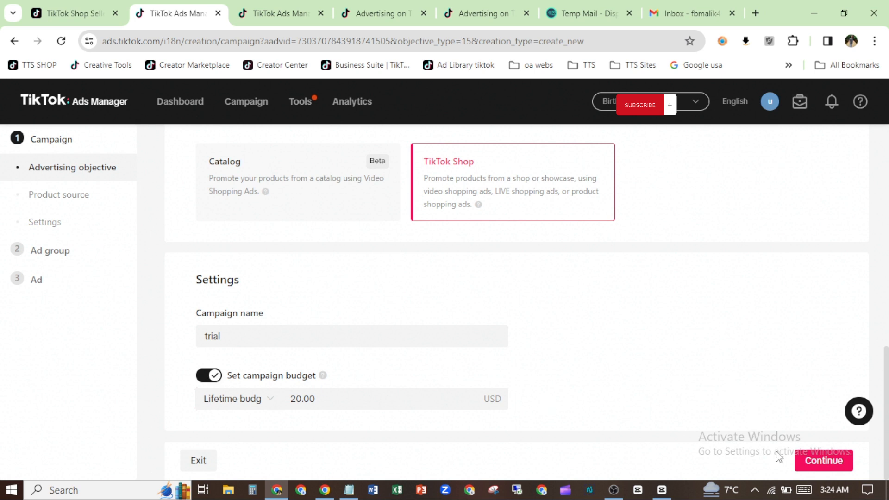
left_click(810, 460)
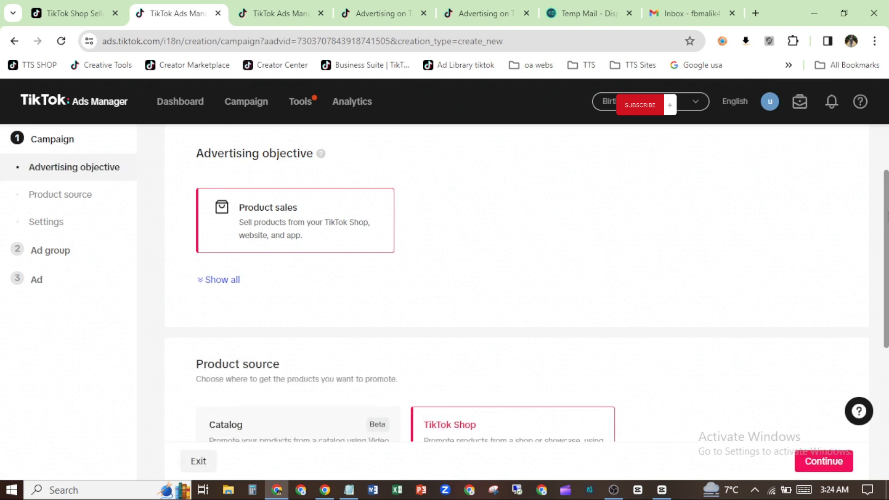
left_click_drag(888, 197, 888, 331)
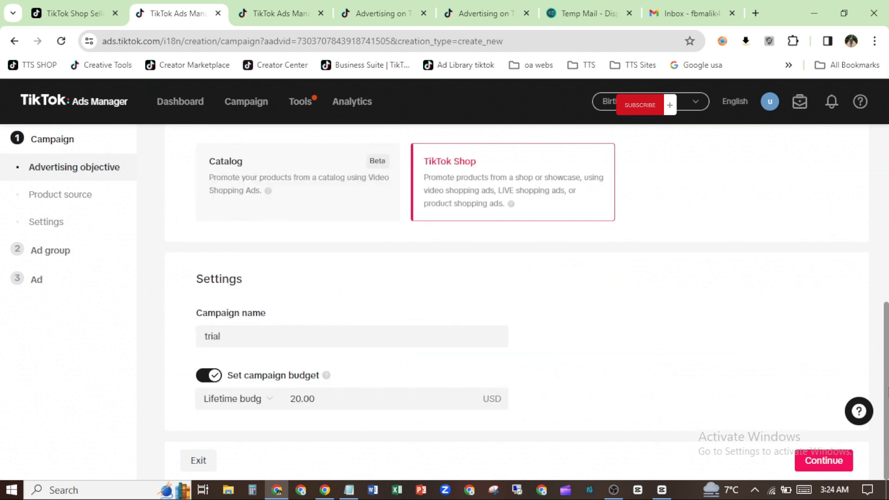
left_click(813, 464)
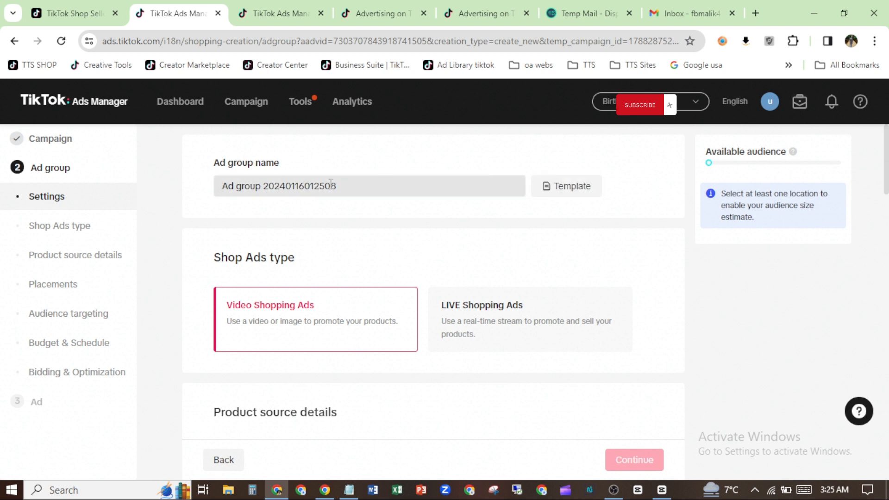
Step: Name the ad group "videoad" and check the name template options without applying them
left_click_drag(337, 186, 221, 185)
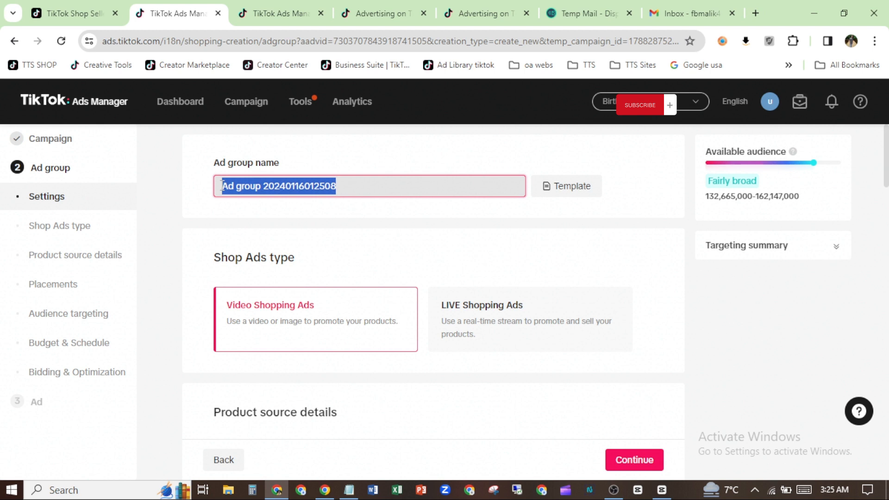
type("video")
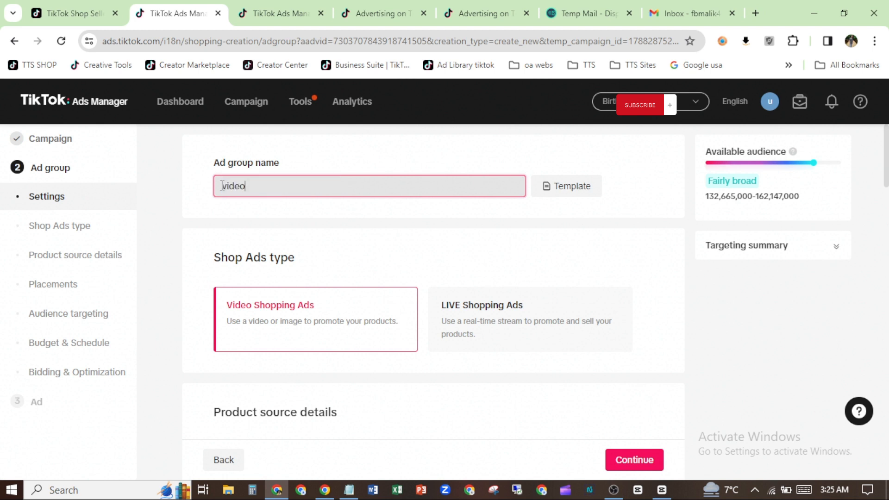
type("ad")
left_click(580, 186)
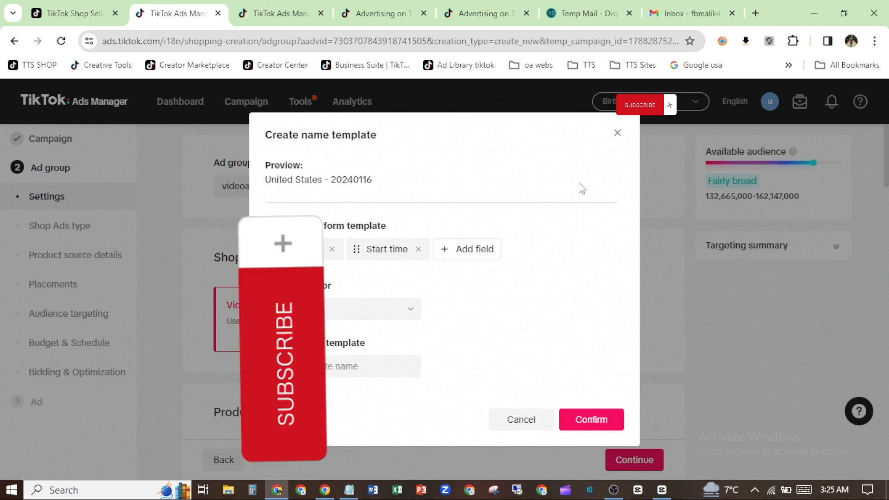
left_click(521, 419)
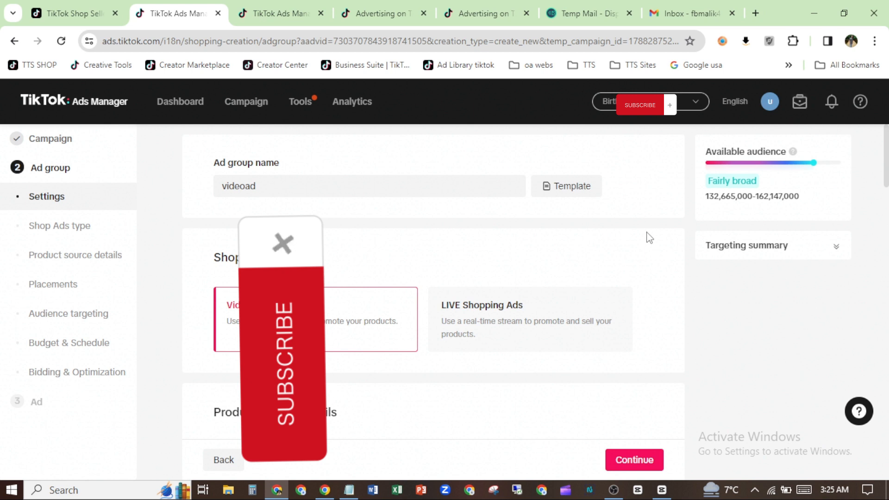
Step: Try Showcase as the ad group's product source, check its available showcases, and switch back to TikTok Shop
scroll(650, 238, "down", 1)
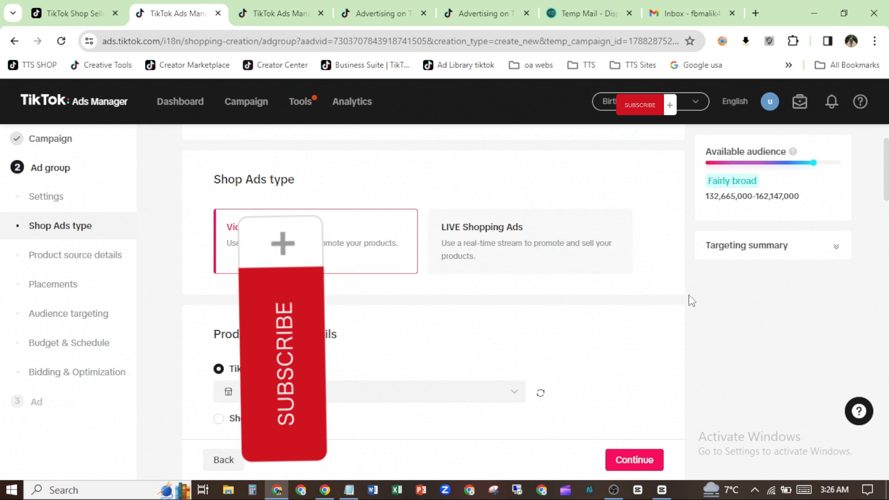
scroll(692, 300, "down", 1)
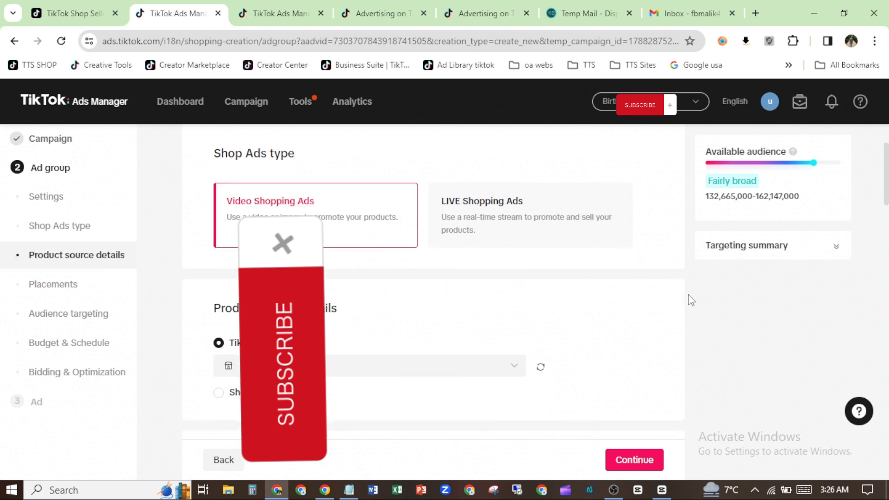
scroll(691, 300, "down", 5)
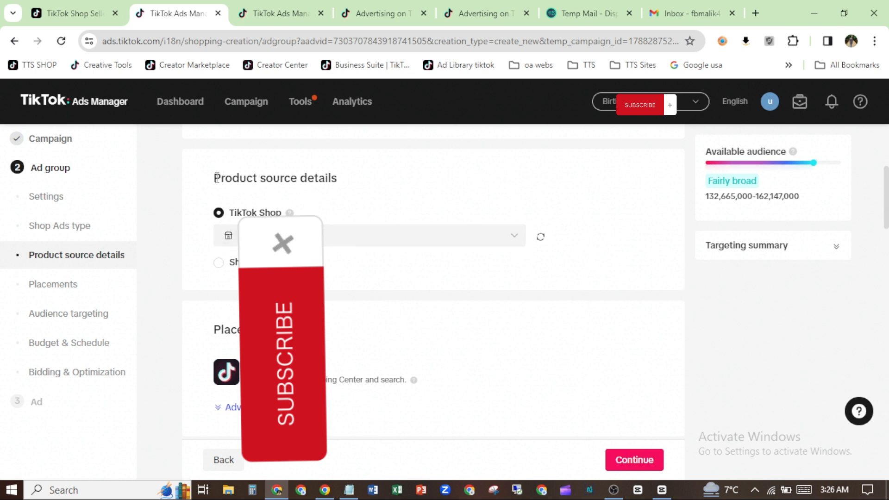
left_click_drag(215, 178, 332, 179)
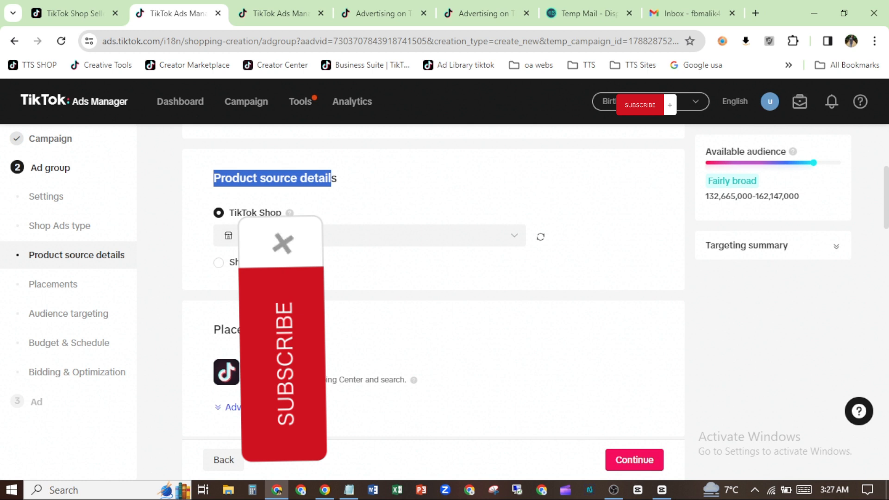
left_click(218, 263)
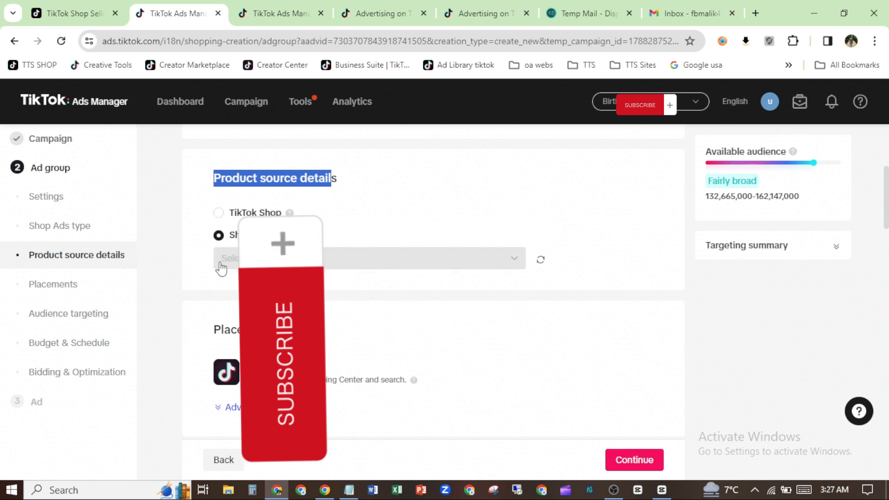
left_click(221, 265)
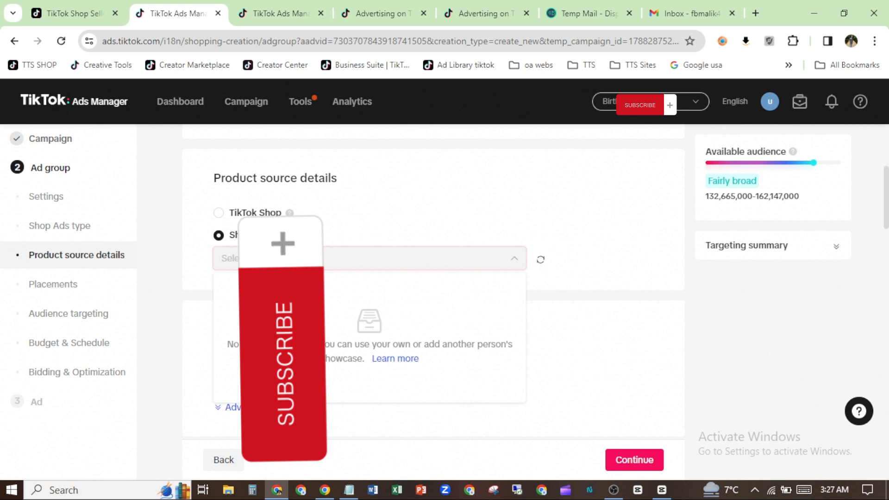
left_click(220, 216)
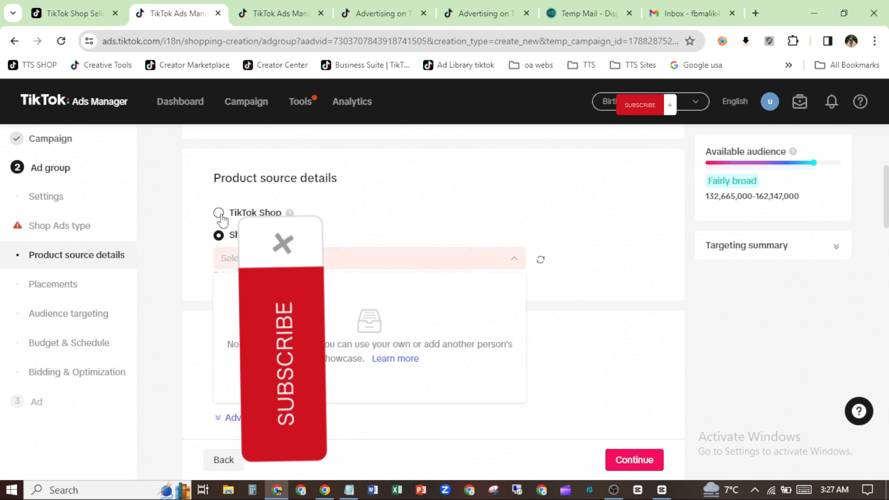
left_click(220, 213)
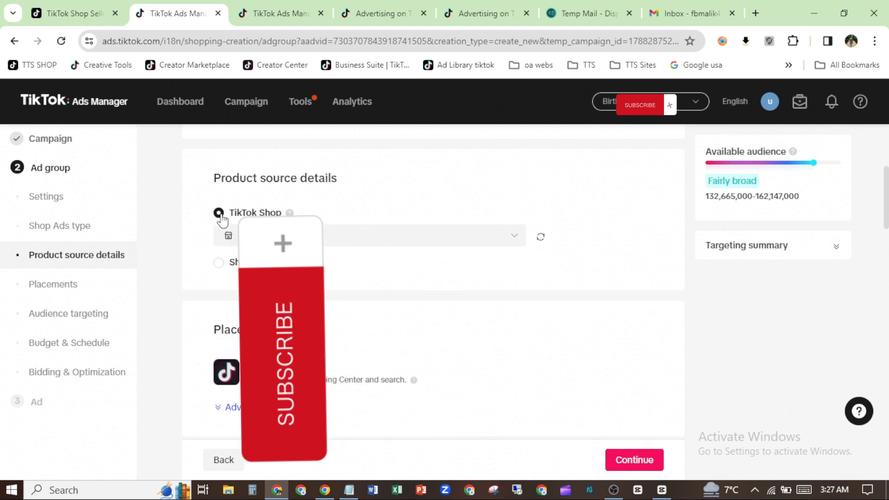
Step: Expand the advanced placement settings and review the user comment and video download options
scroll(544, 290, "down", 3)
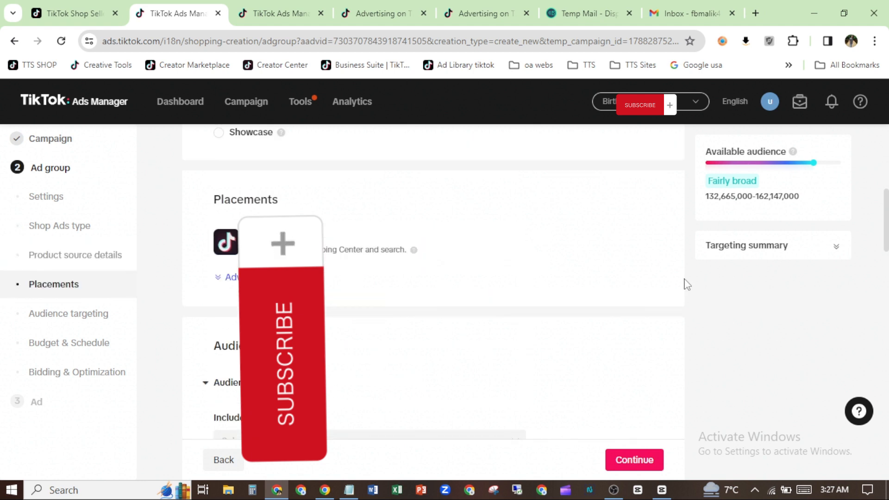
left_click(283, 278)
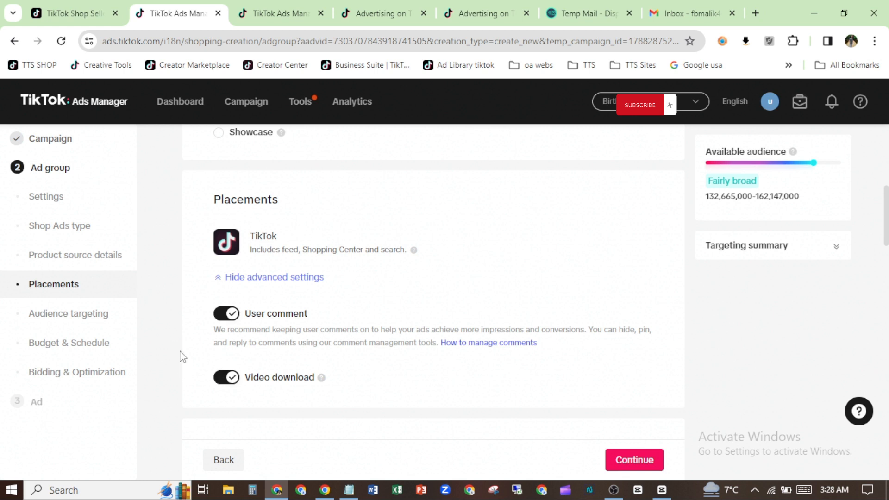
scroll(182, 357, "down", 5)
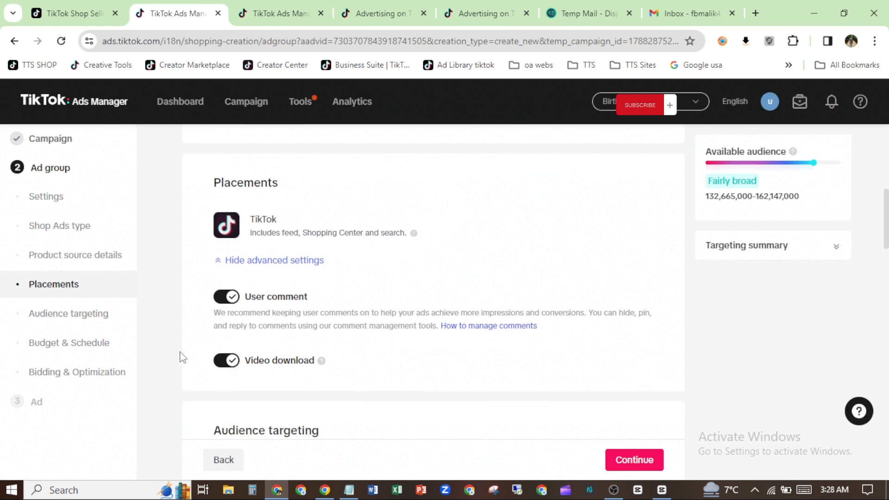
Step: Start a new Engagement custom audience from the included audience list in the ad group's audience targeting
scroll(182, 357, "down", 1)
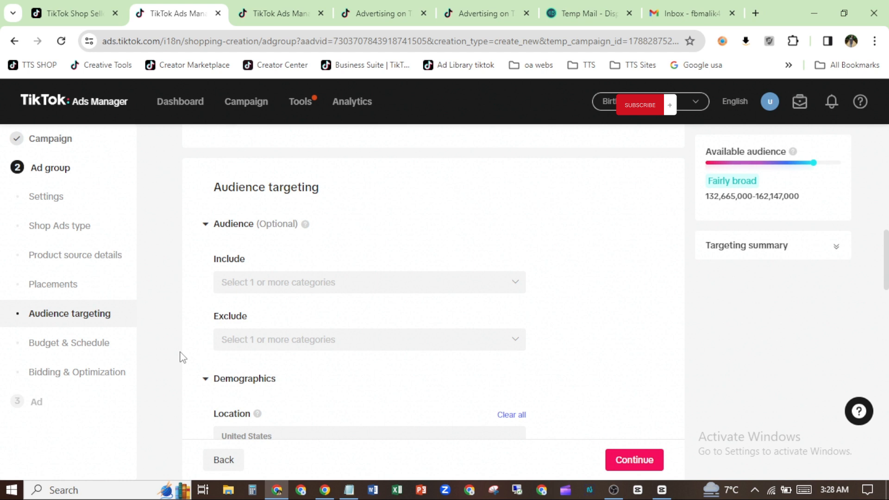
left_click(253, 285)
left_click(252, 258)
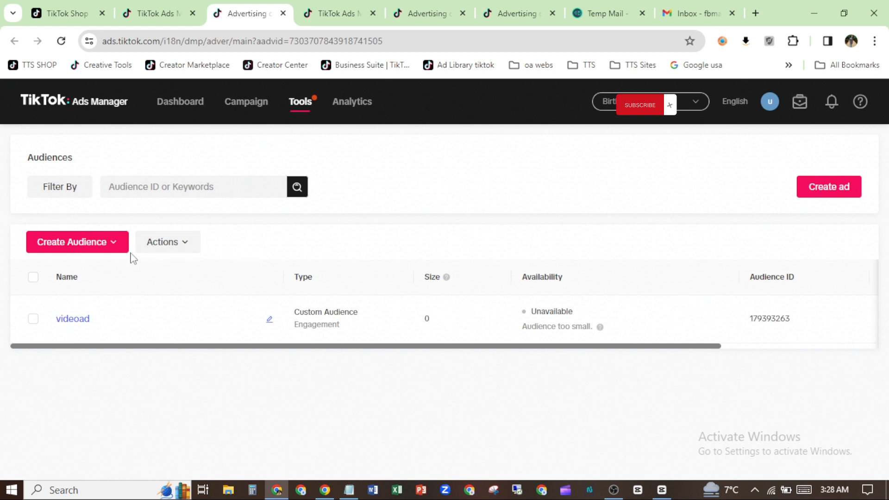
left_click(110, 247)
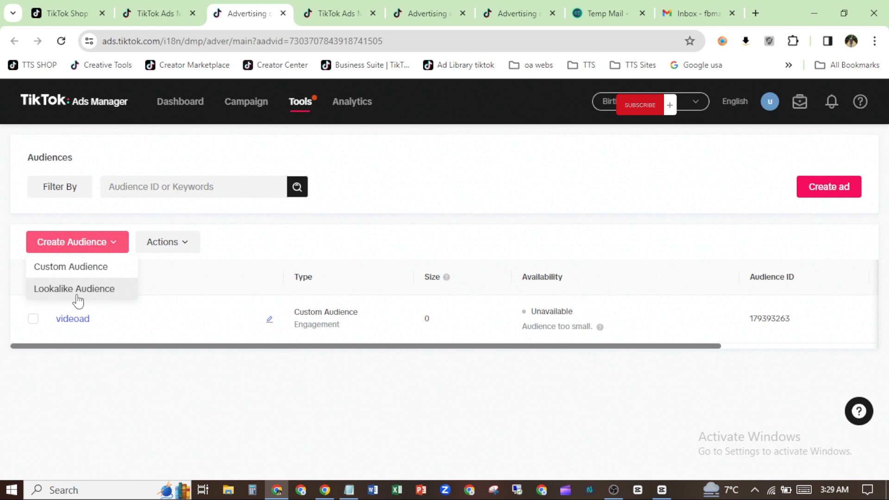
left_click(76, 273)
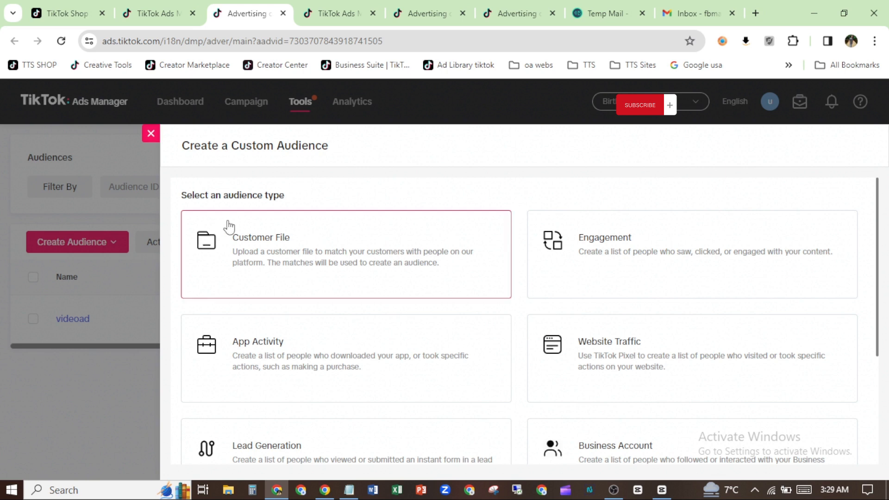
left_click(572, 271)
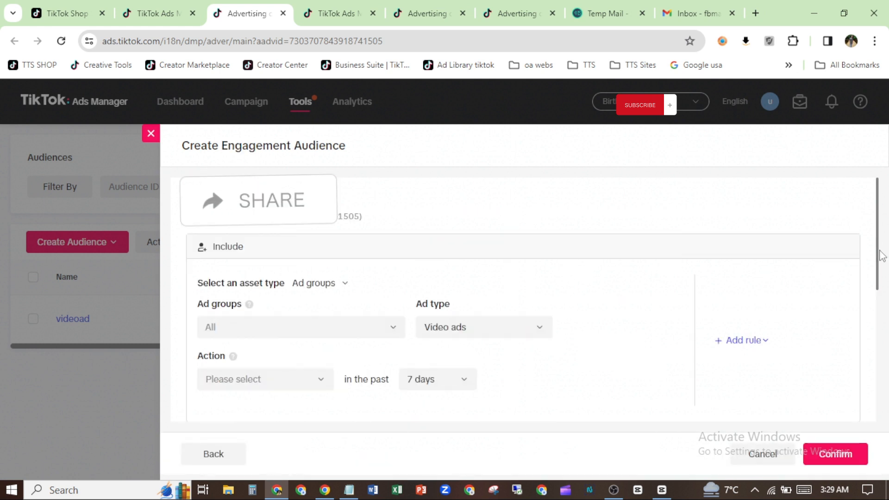
Step: Review the ad group and ad type choices for the engagement audience's include rule without changing them
left_click_drag(879, 256, 879, 278)
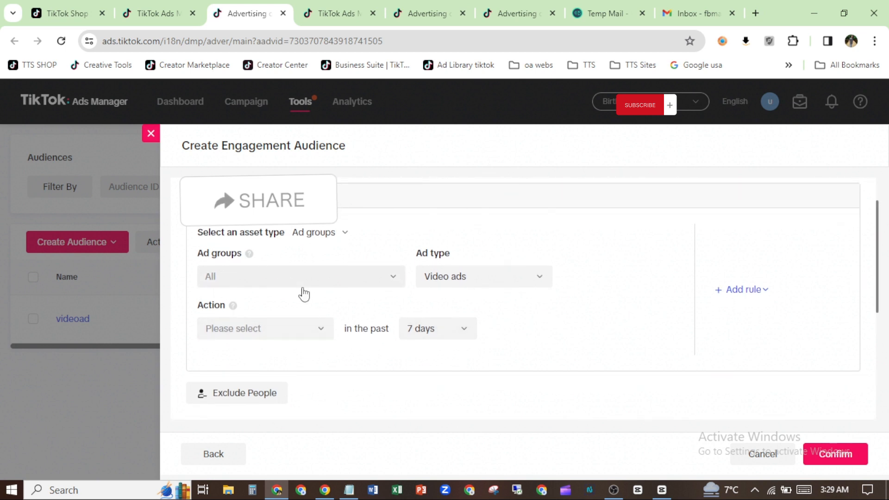
left_click(384, 282)
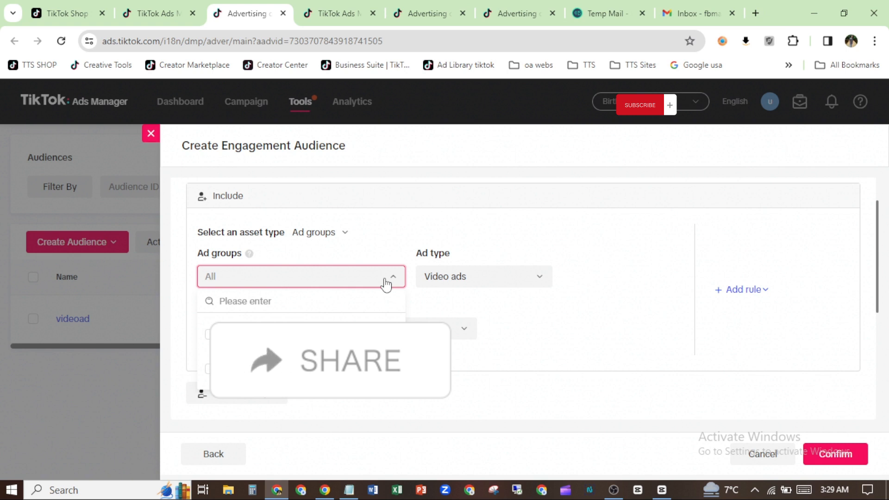
left_click(460, 283)
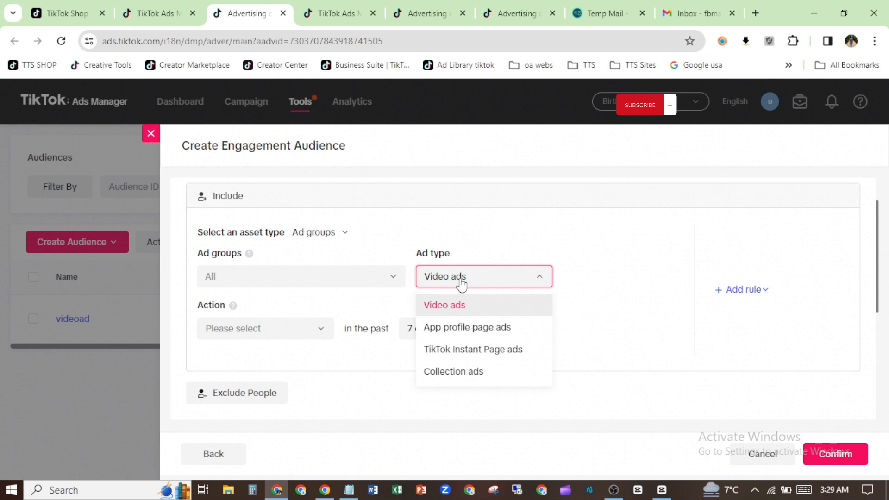
left_click(588, 283)
Step: Review the action and time period options of the engagement audience's include rule without selecting any
left_click(319, 332)
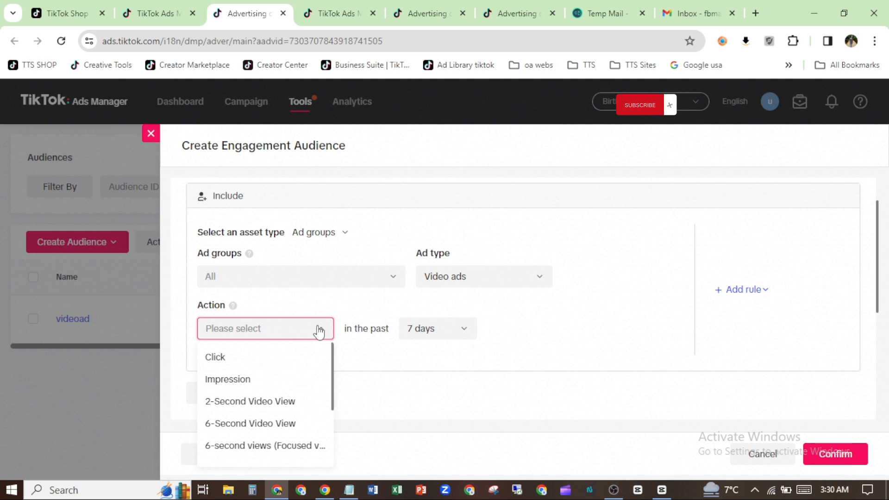
left_click_drag(334, 361, 332, 411)
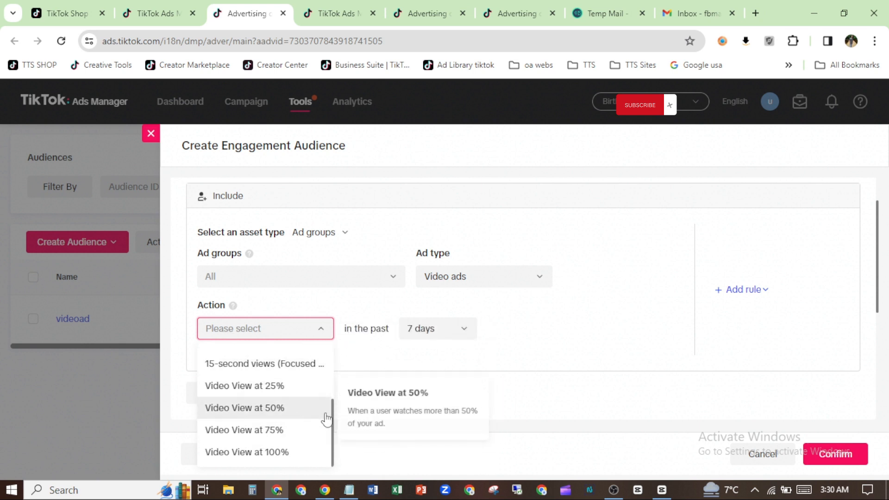
left_click(357, 353)
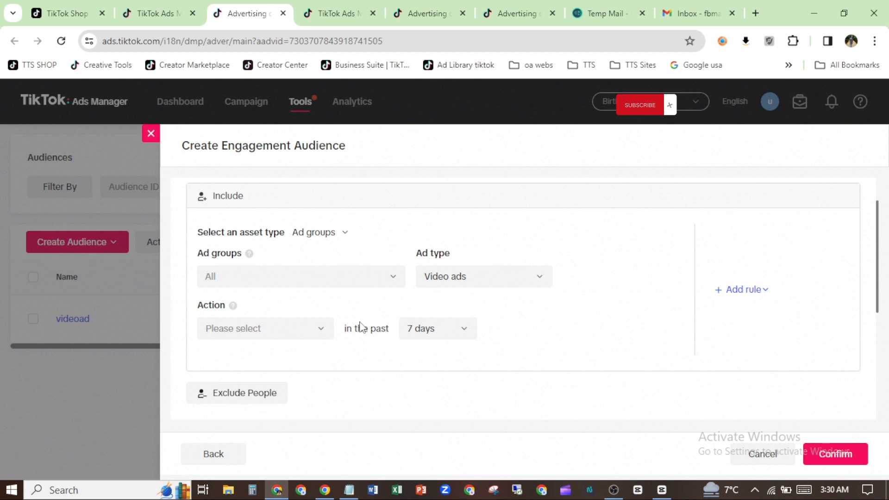
left_click_drag(355, 326, 389, 328)
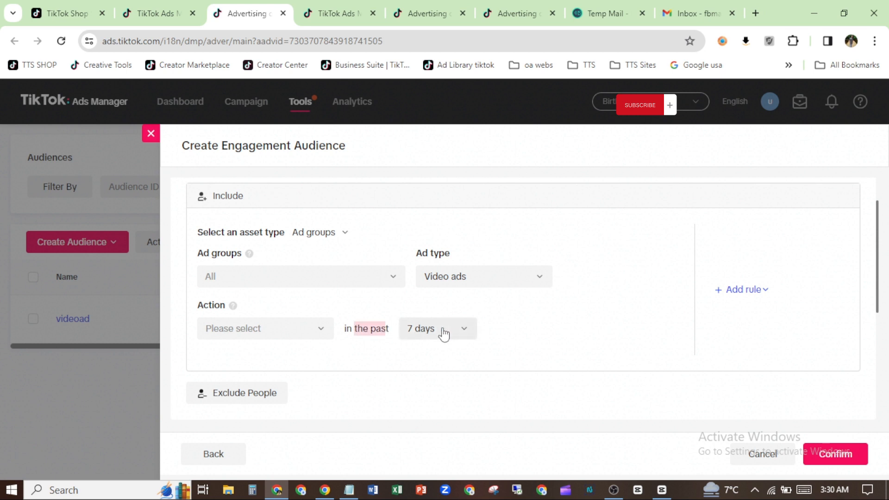
left_click(471, 333)
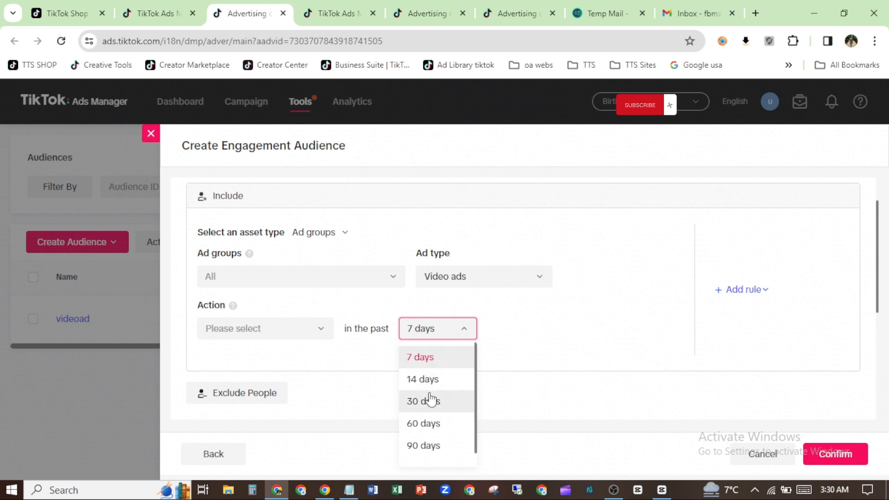
left_click(520, 352)
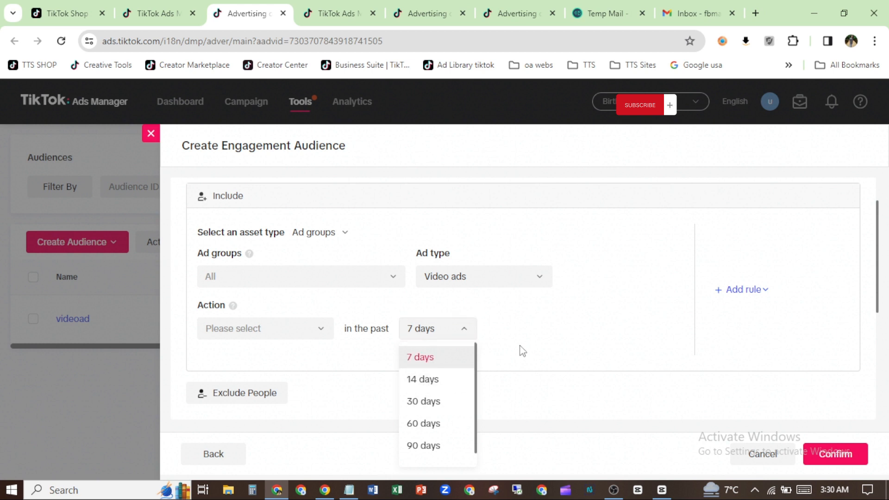
Step: Check the options for adding a rule, try an exclusion section in the engagement audience, and cancel the audience creation
left_click(772, 291)
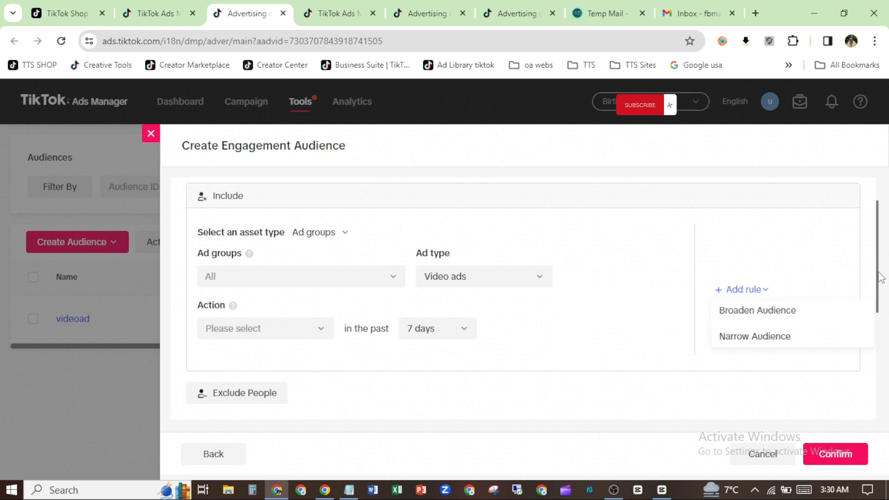
left_click_drag(880, 278, 882, 319)
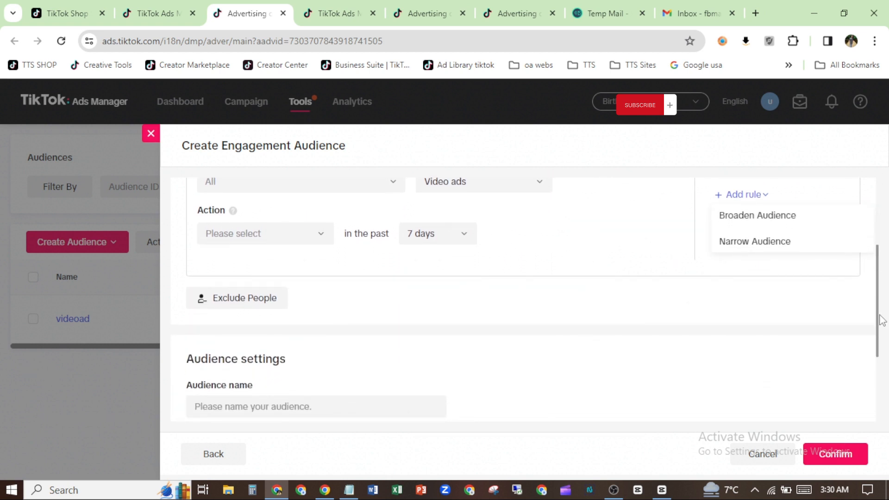
left_click(230, 308)
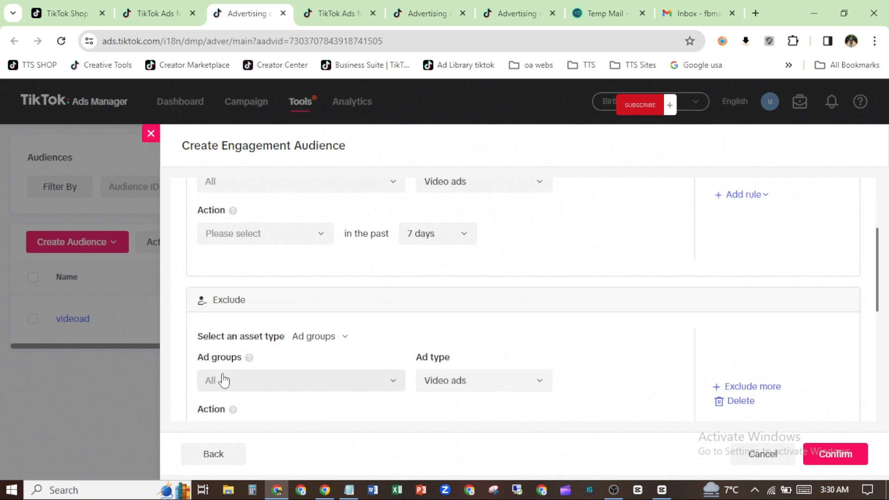
left_click_drag(881, 285, 885, 368)
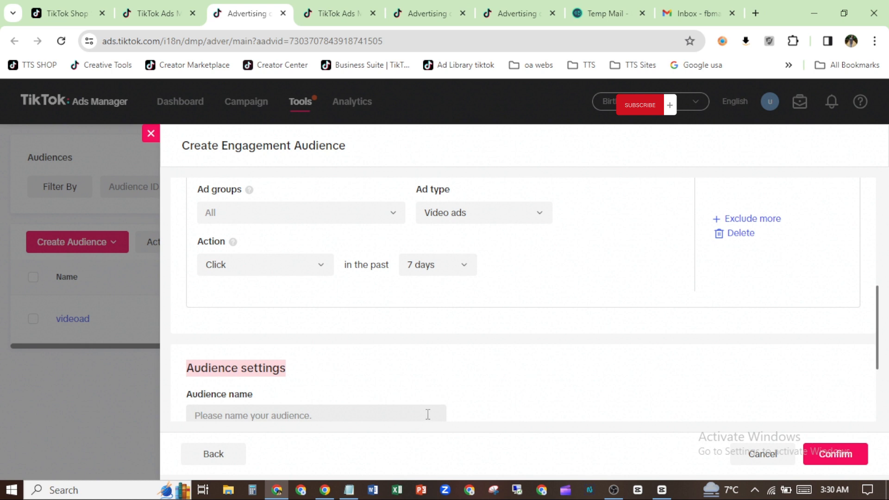
left_click(764, 458)
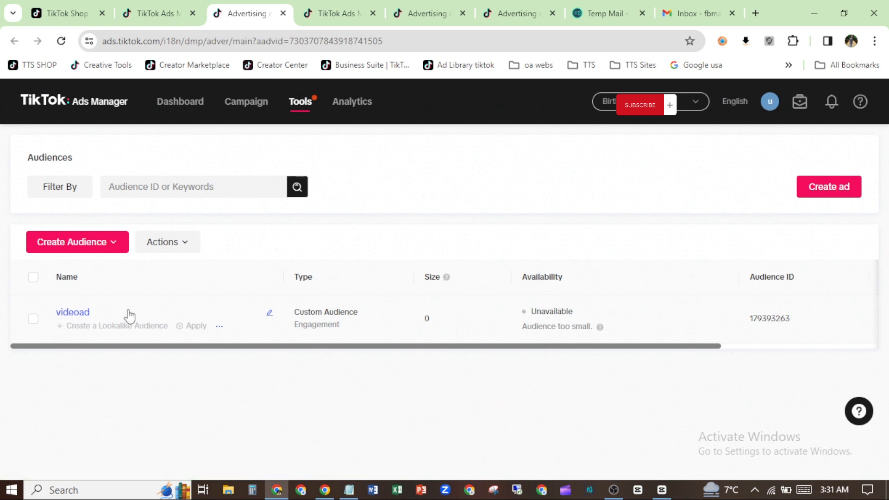
Step: Return to the ad group setup and check the audiences available for exclusion without selecting any
left_click(154, 14)
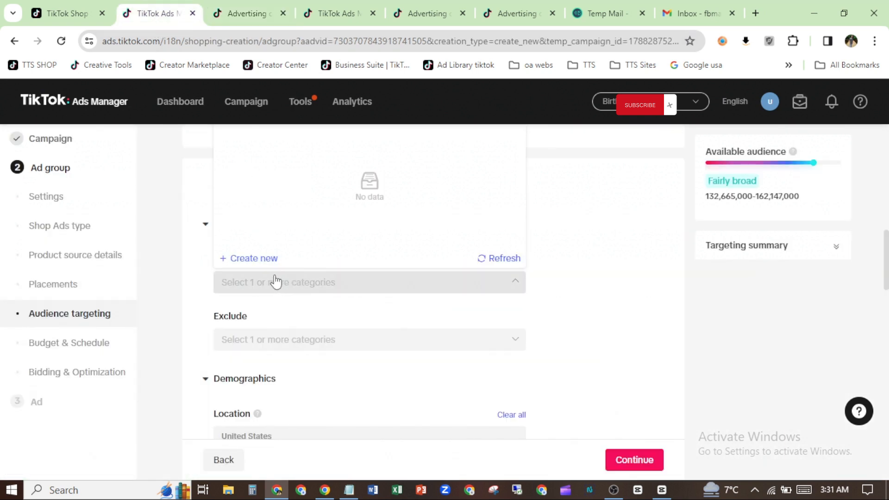
left_click(557, 268)
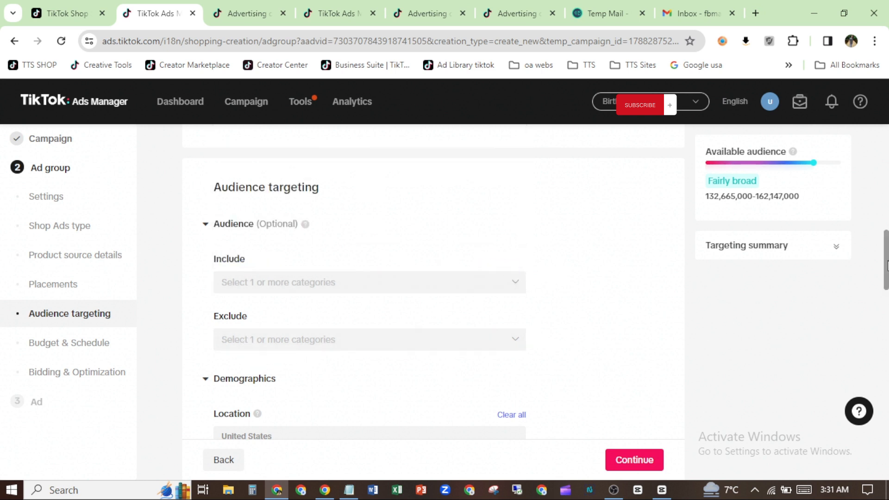
scroll(689, 261, "down", 2)
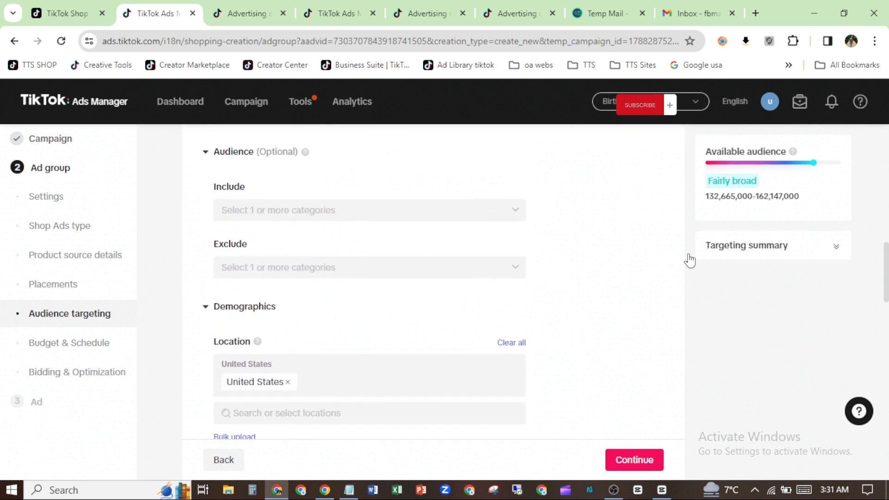
left_click(269, 271)
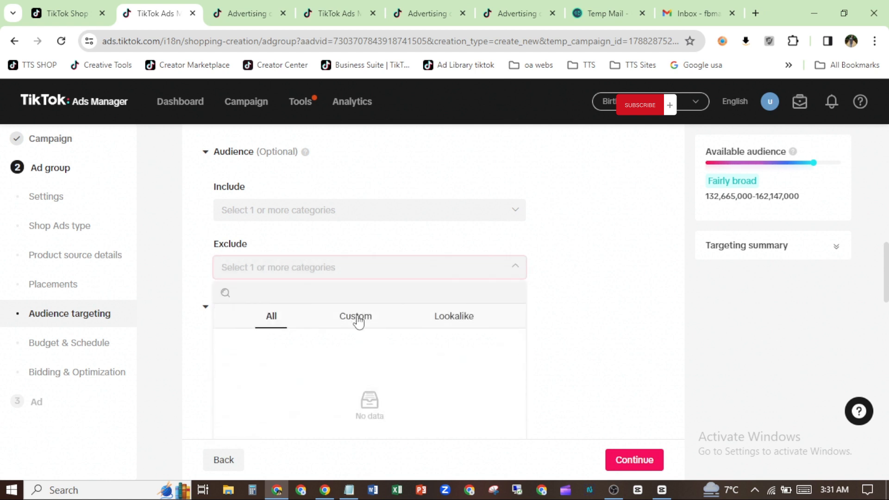
left_click(652, 295)
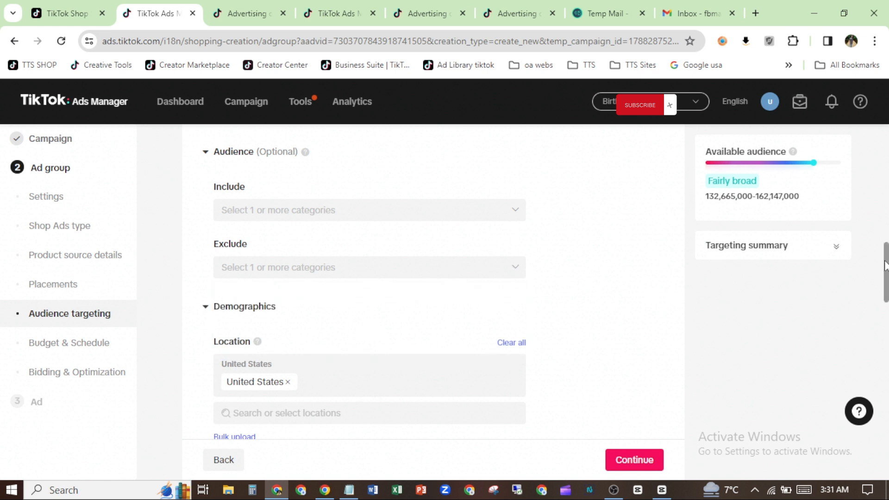
Step: Search the location targeting for "los a" and leave the location search without adding a place
left_click_drag(885, 268, 886, 275)
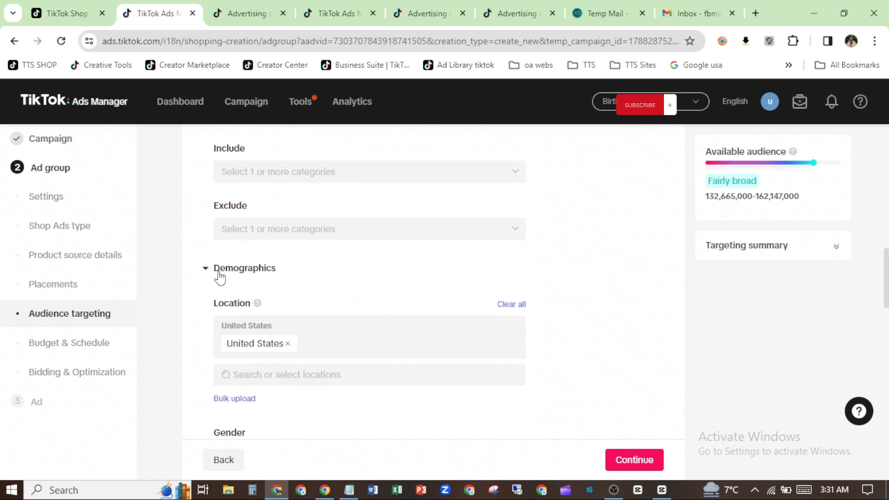
mouse_move(258, 305)
left_click(276, 382)
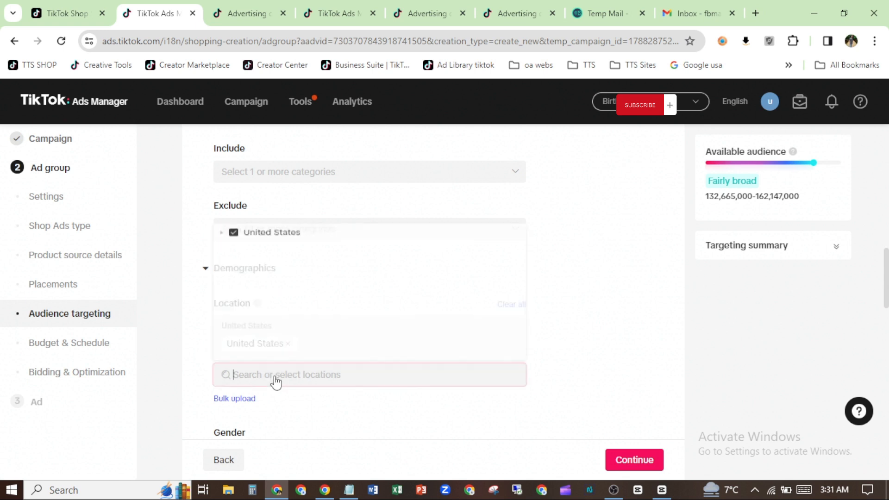
type("los")
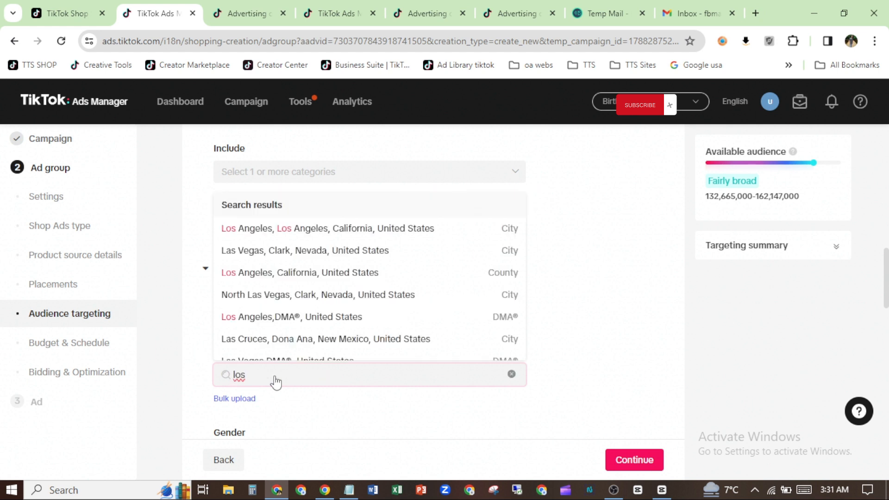
type(" a")
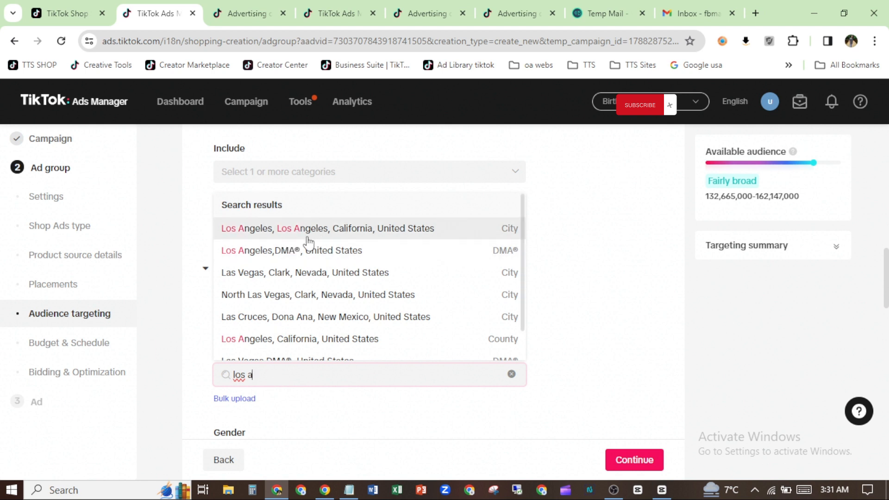
left_click(634, 320)
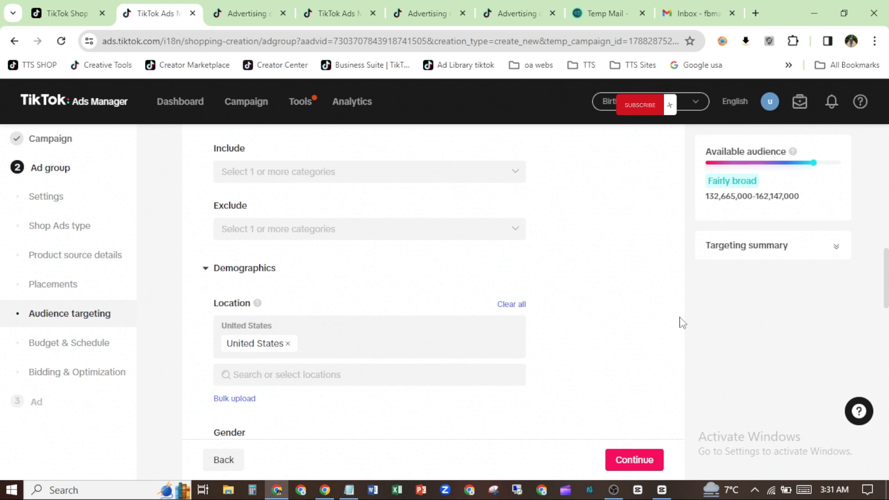
Step: Restrict the audience gender to Female and remove the 35-44, 45-54 and 55+ age groups
scroll(681, 323, "down", 3)
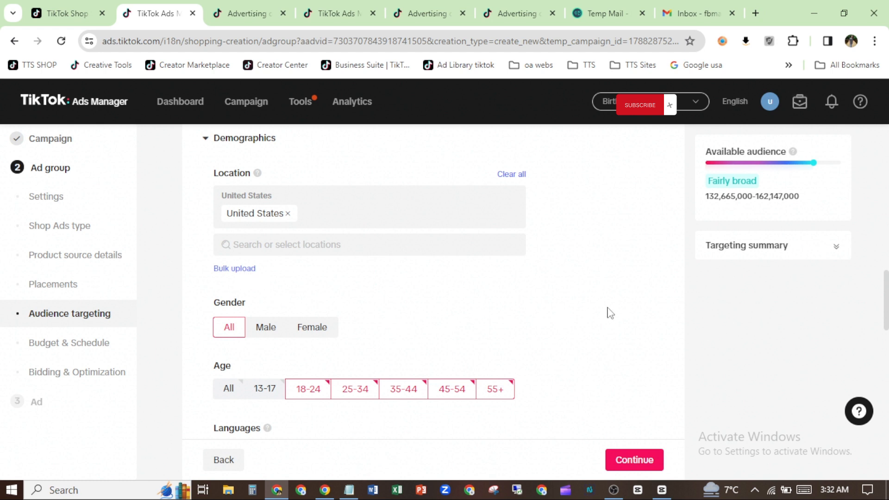
scroll(610, 313, "down", 2)
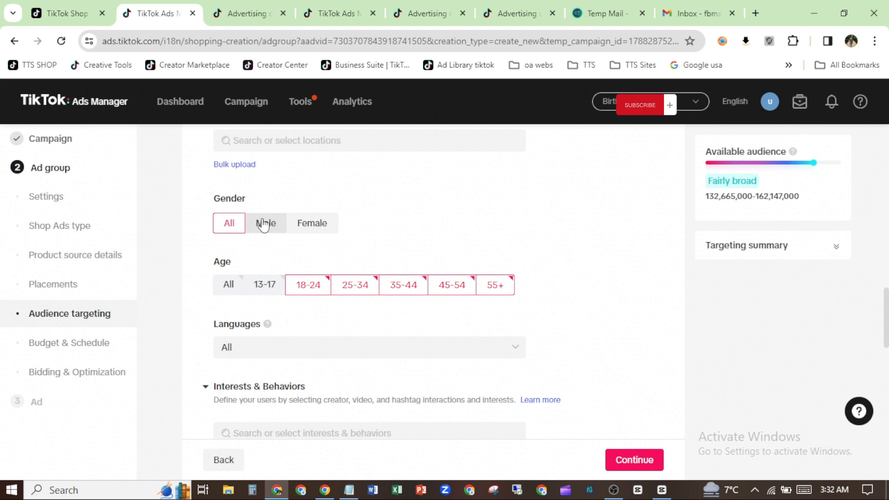
left_click(314, 227)
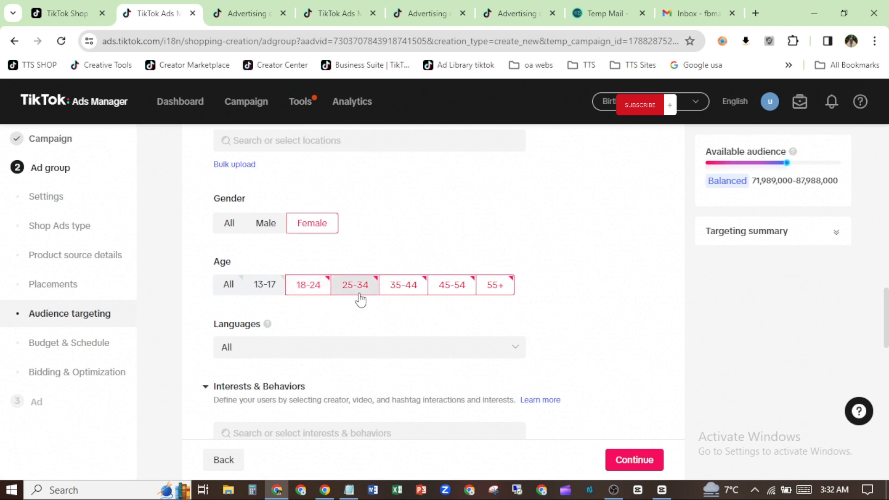
left_click(412, 293)
left_click(458, 292)
left_click(489, 288)
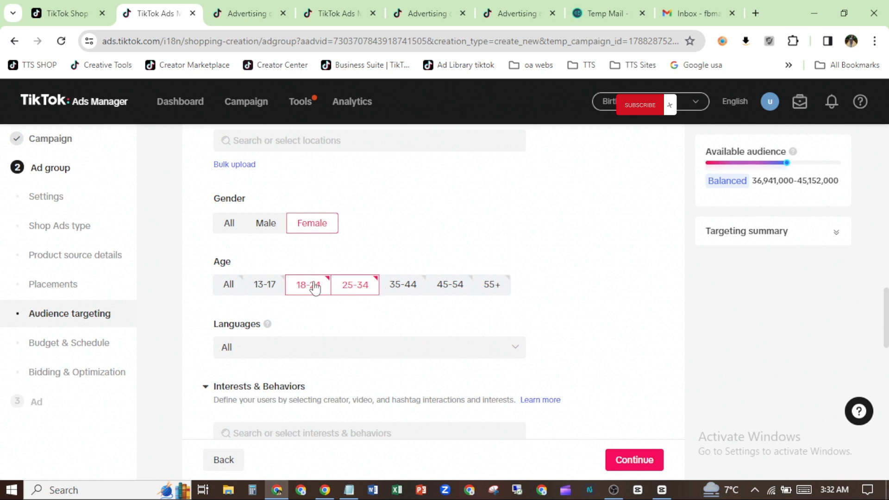
Step: Check the languages available for audience targeting without selecting any
scroll(665, 271, "down", 2)
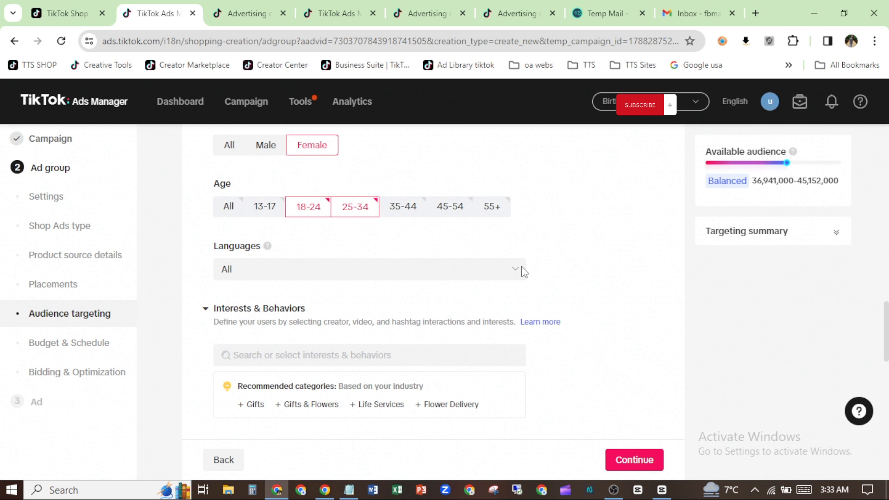
left_click(514, 272)
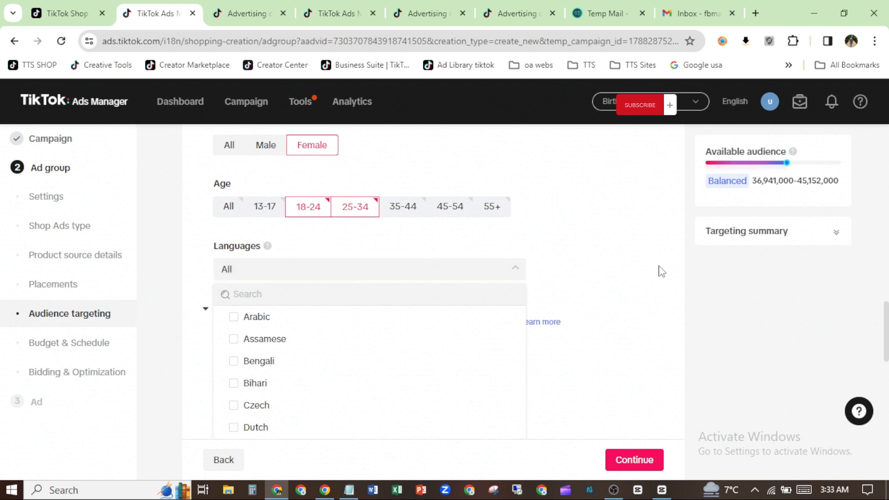
left_click(631, 272)
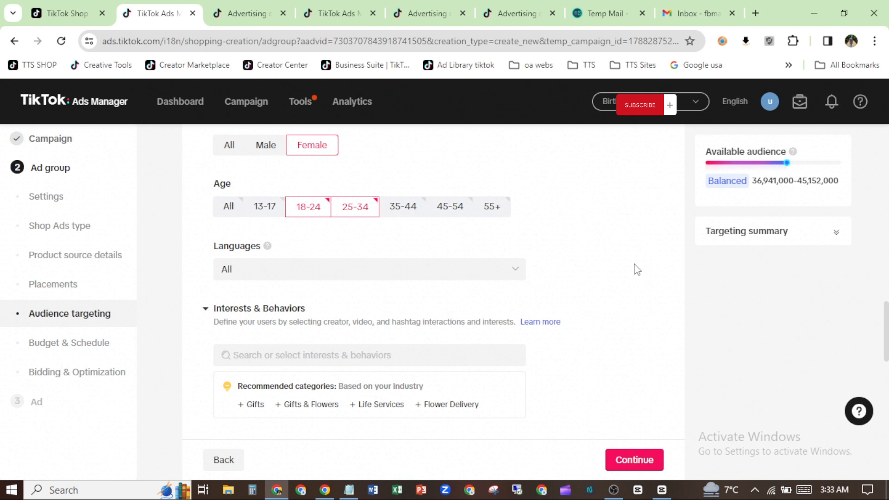
Step: Expand the device targeting, try iOS as the operating system, and check the selectable iOS versions
scroll(637, 269, "down", 2)
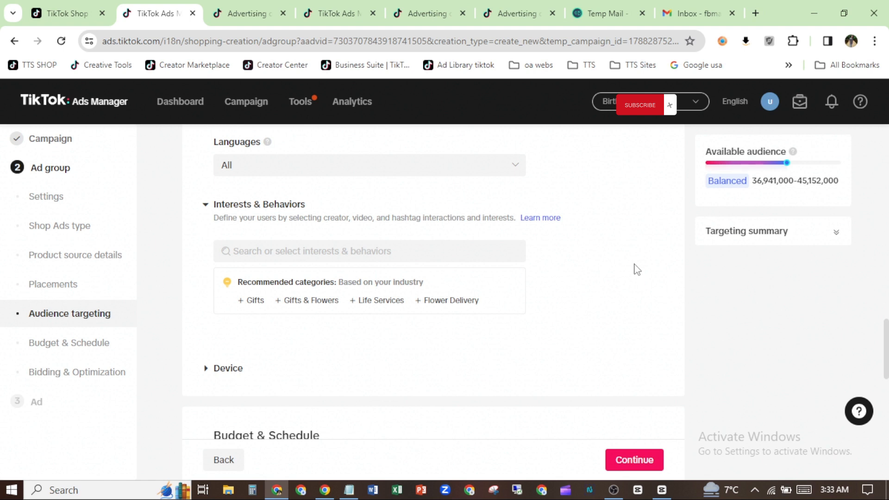
scroll(638, 270, "down", 2)
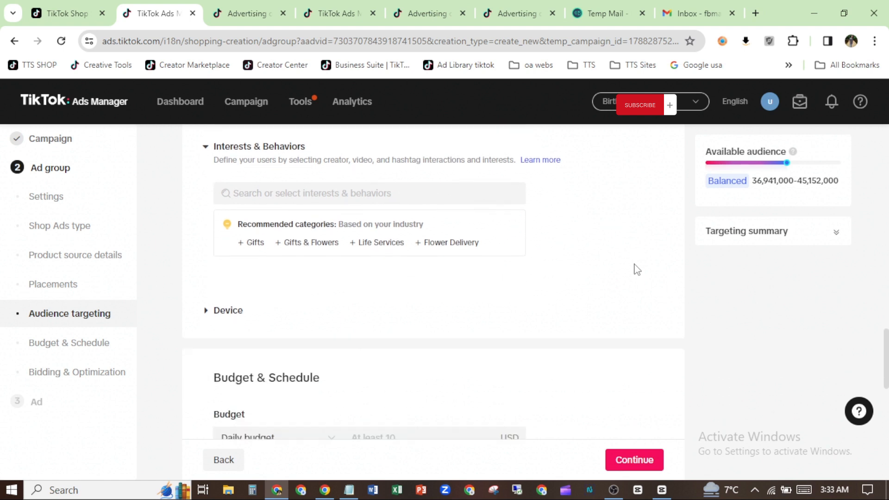
left_click(211, 267)
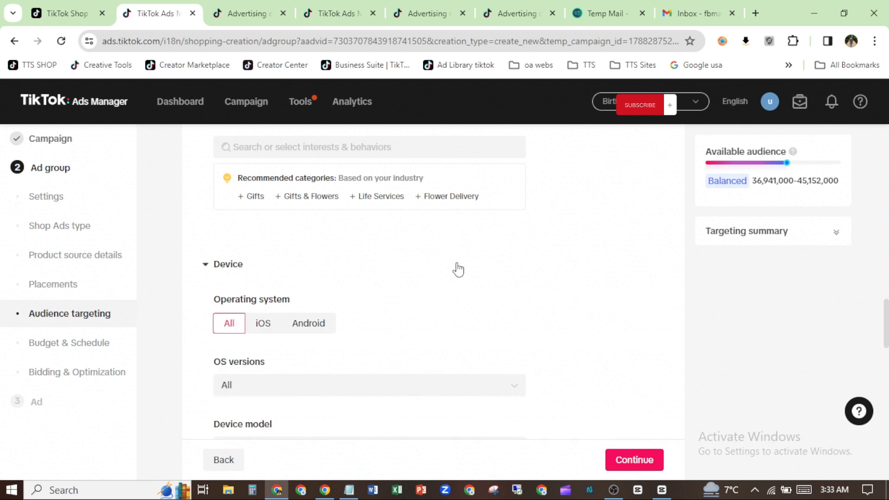
scroll(666, 286, "down", 2)
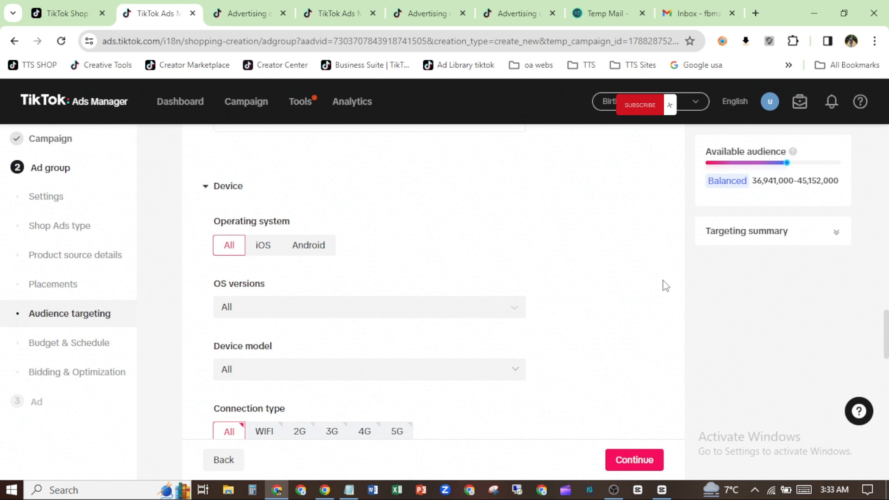
left_click(261, 246)
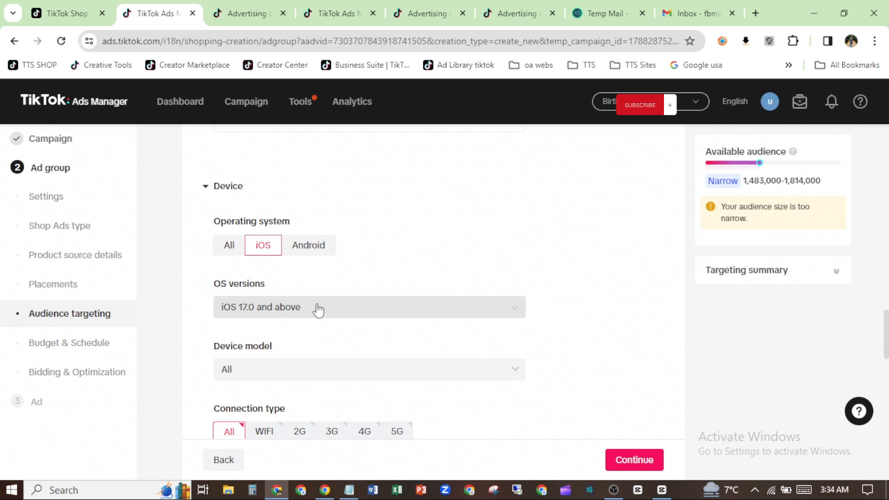
left_click(318, 309)
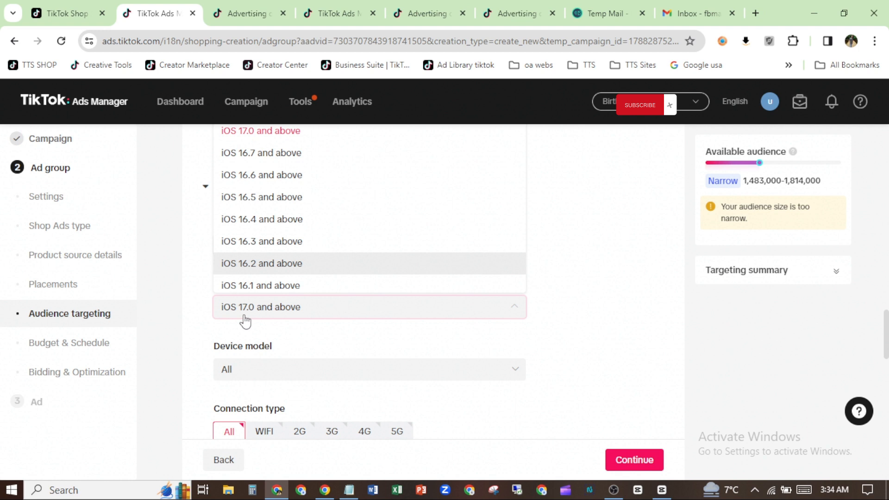
left_click(586, 317)
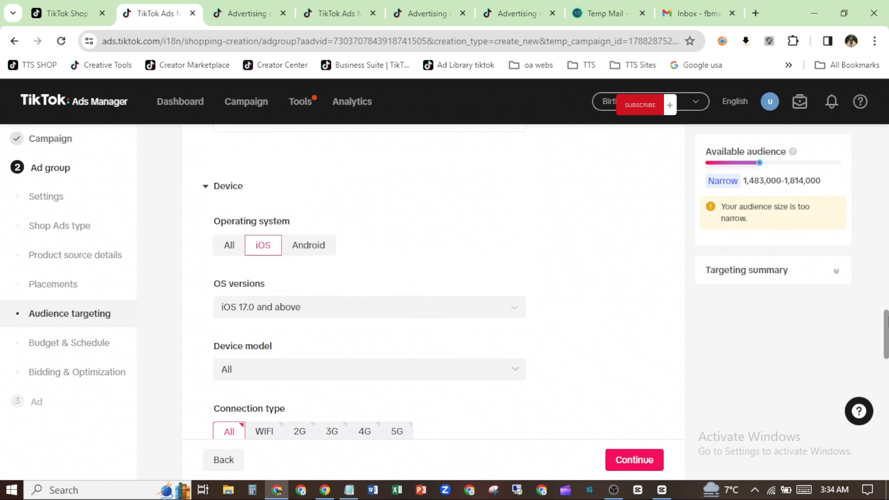
Step: Check the device models offered for iOS and set the operating system back to All
scroll(530, 320, "down", 3)
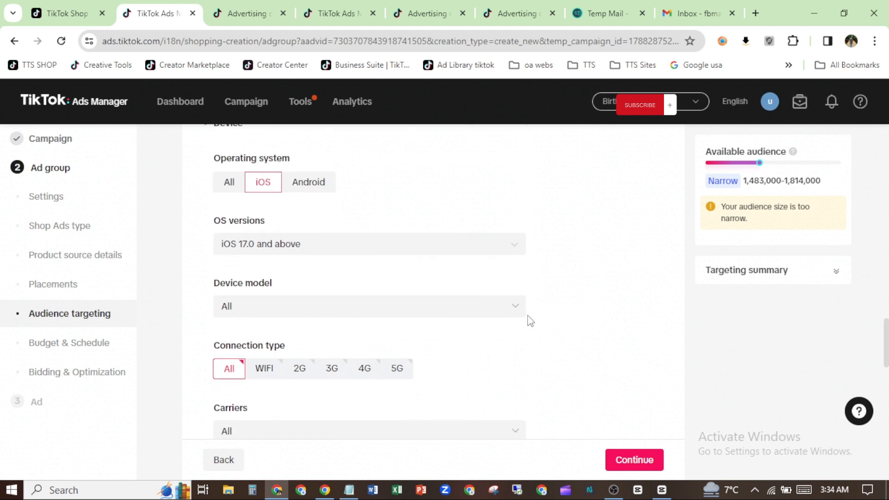
left_click(516, 311)
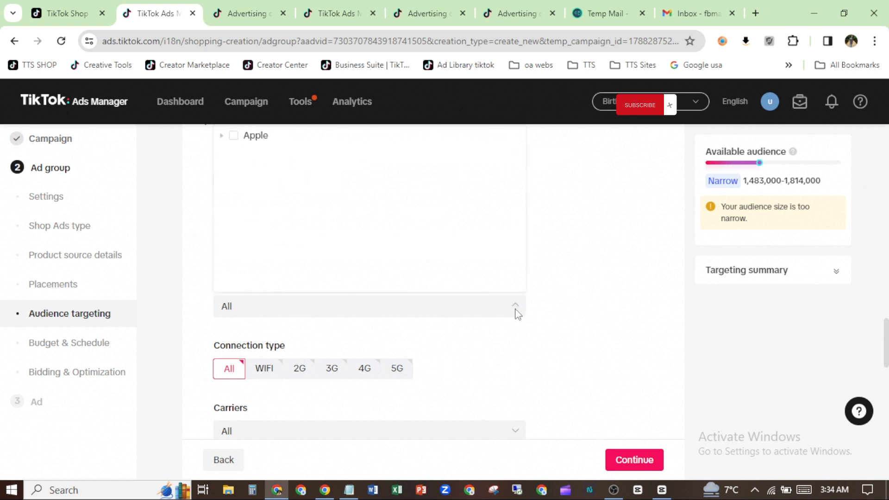
scroll(635, 303, "up", 3)
left_click(374, 281)
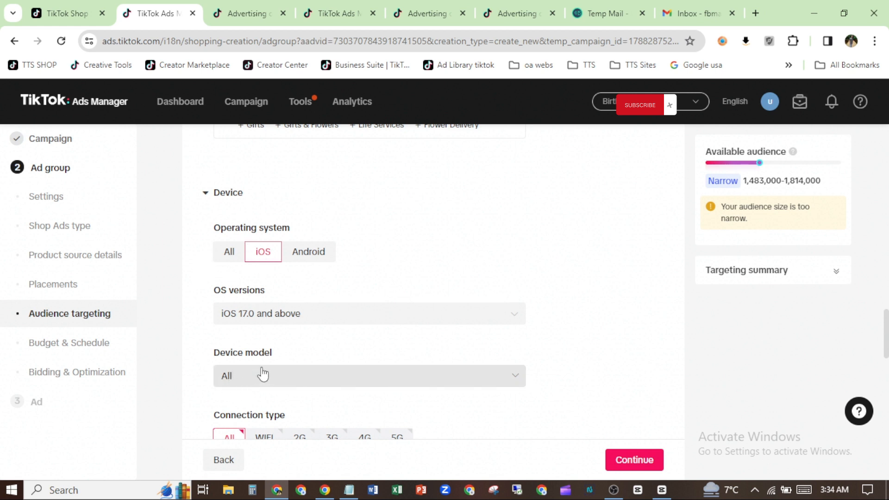
left_click(229, 256)
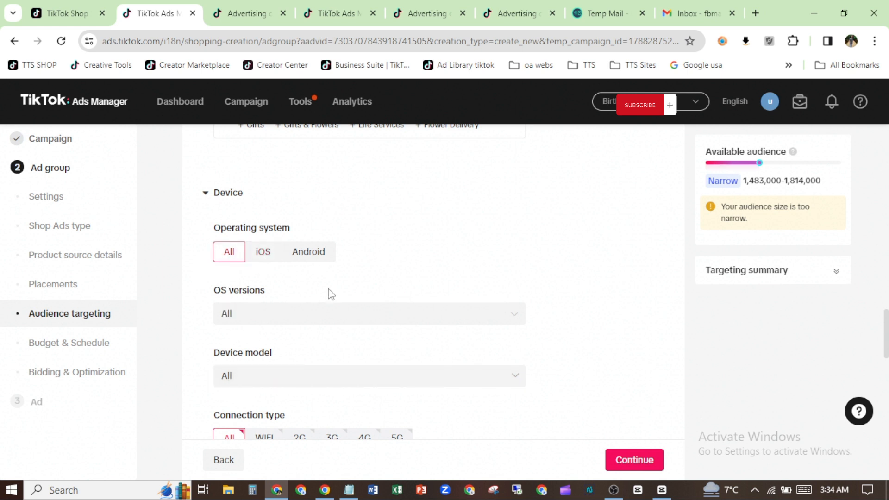
Step: Check the device models, carriers and internet service providers available for targeting without selecting any
left_click(386, 384)
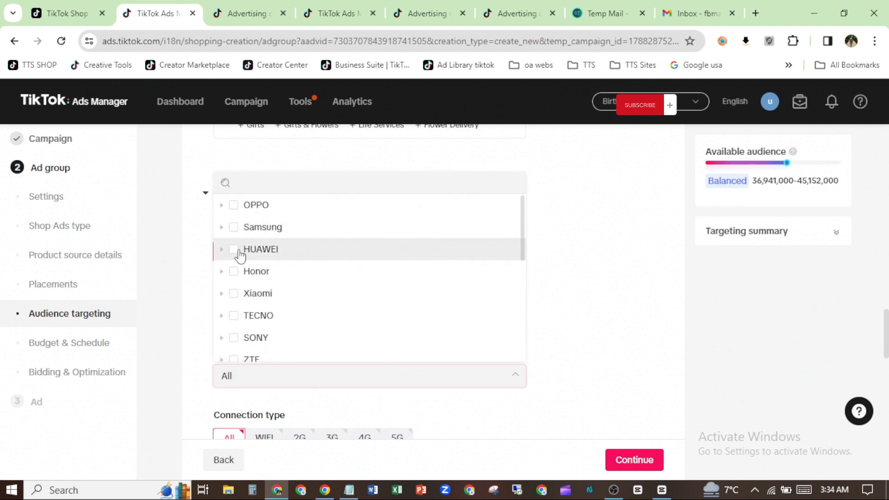
left_click(585, 337)
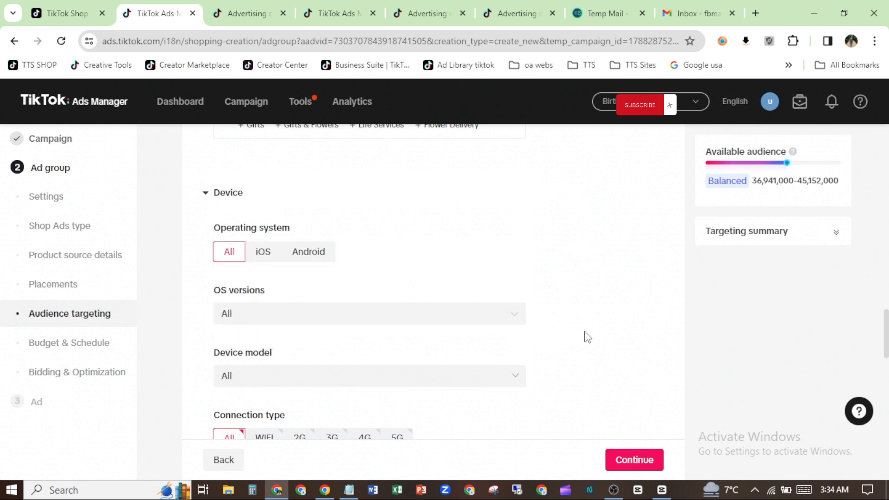
scroll(586, 337, "down", 3)
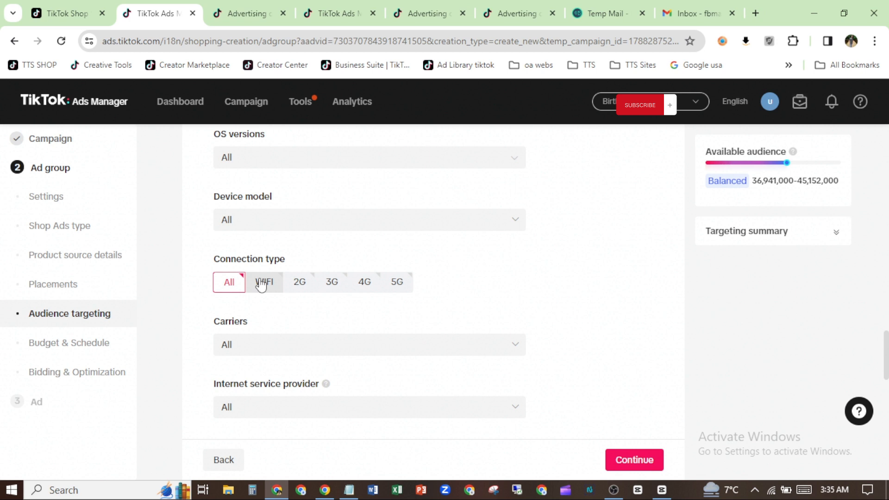
left_click(515, 347)
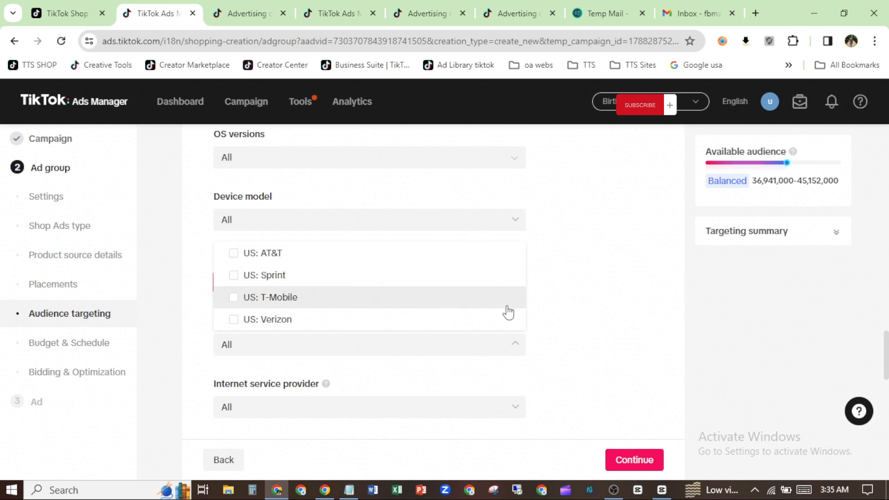
left_click(591, 323)
scroll(591, 323, "down", 3)
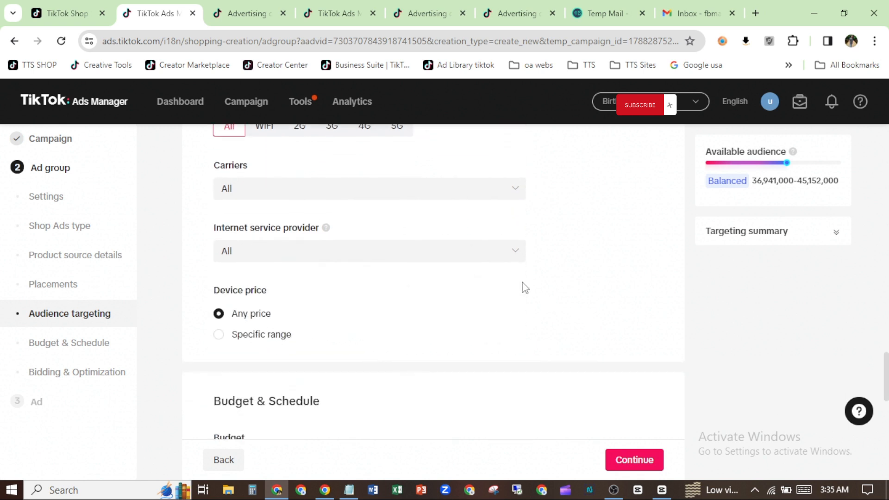
left_click(504, 264)
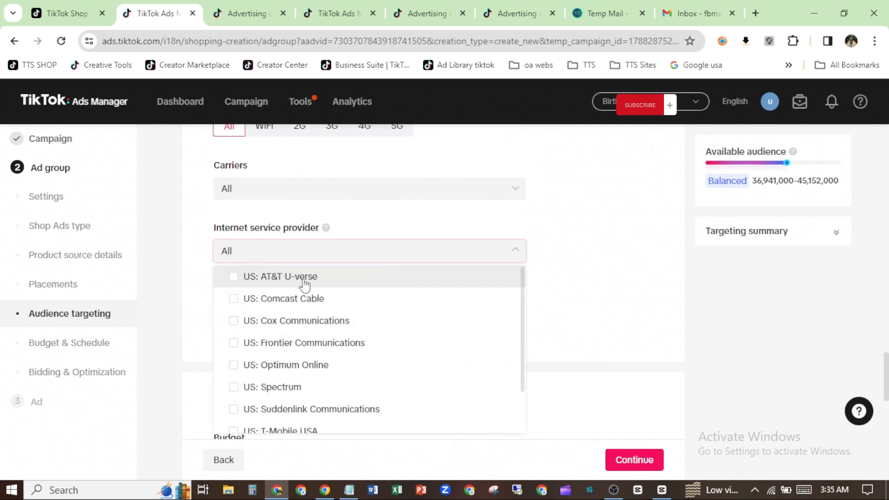
left_click(592, 301)
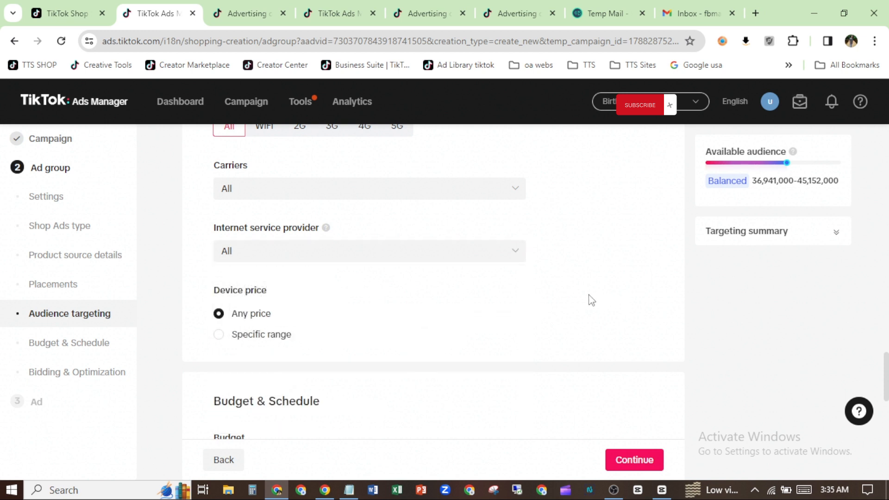
Step: Keep the ad group on a daily budget and set it to 20 USD
scroll(592, 301, "down", 2)
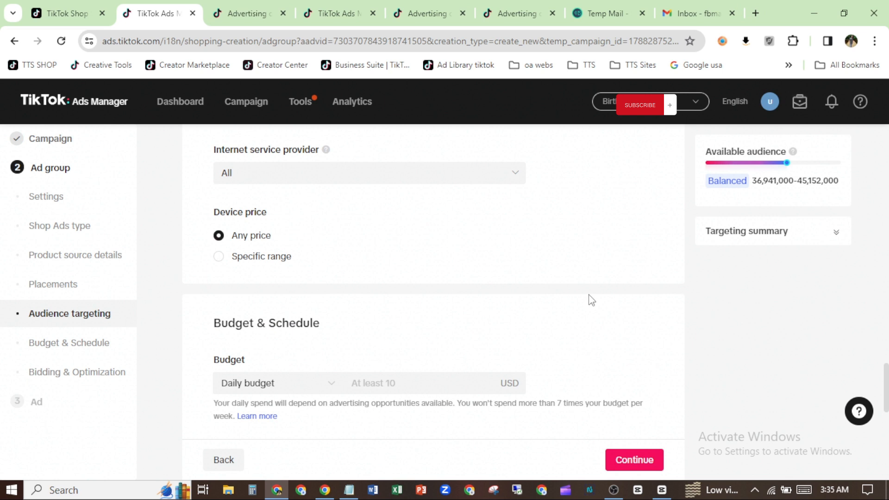
scroll(592, 301, "down", 2)
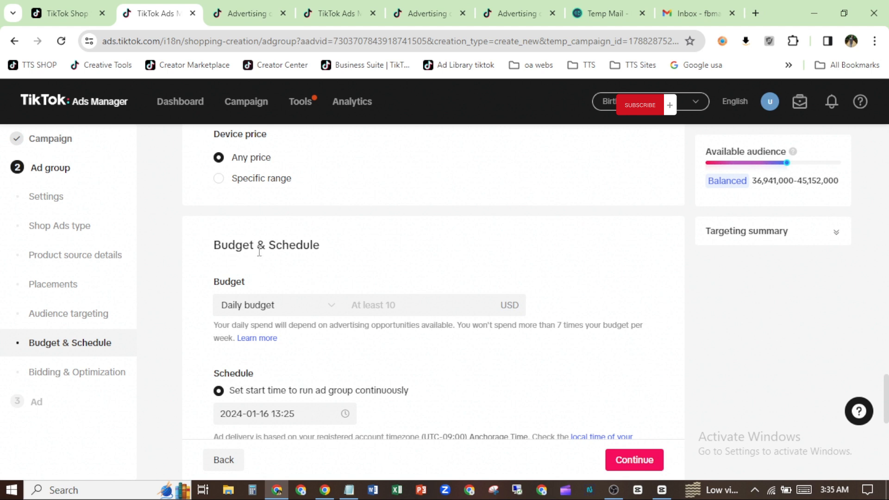
left_click(331, 310)
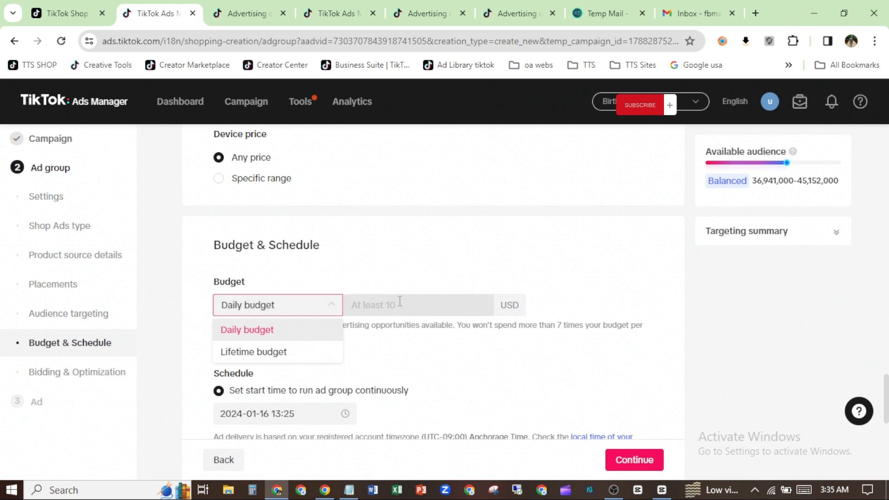
left_click(372, 305)
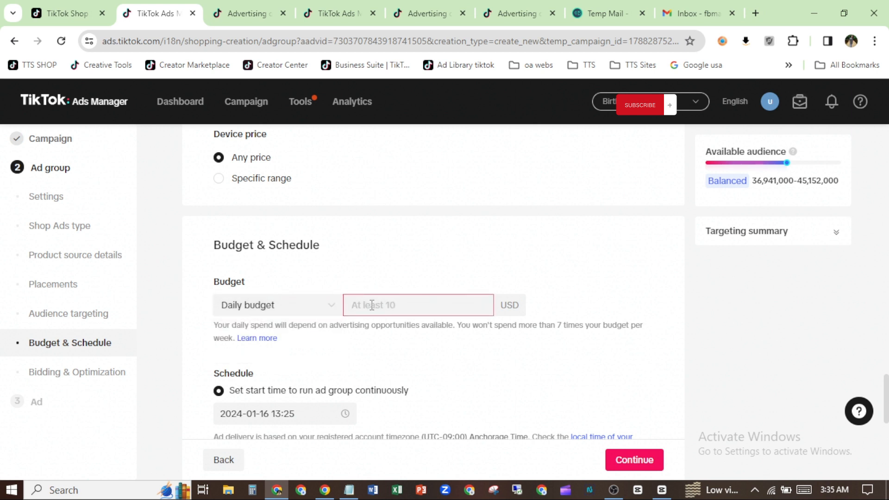
type("20")
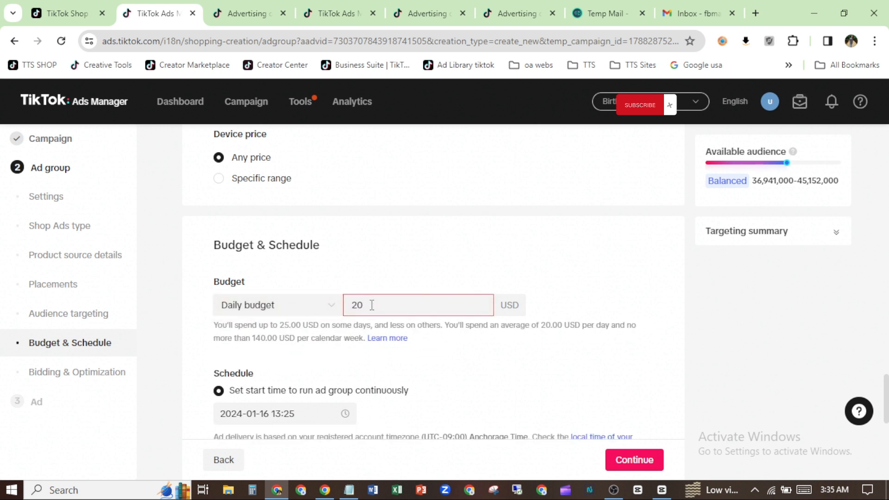
left_click(501, 376)
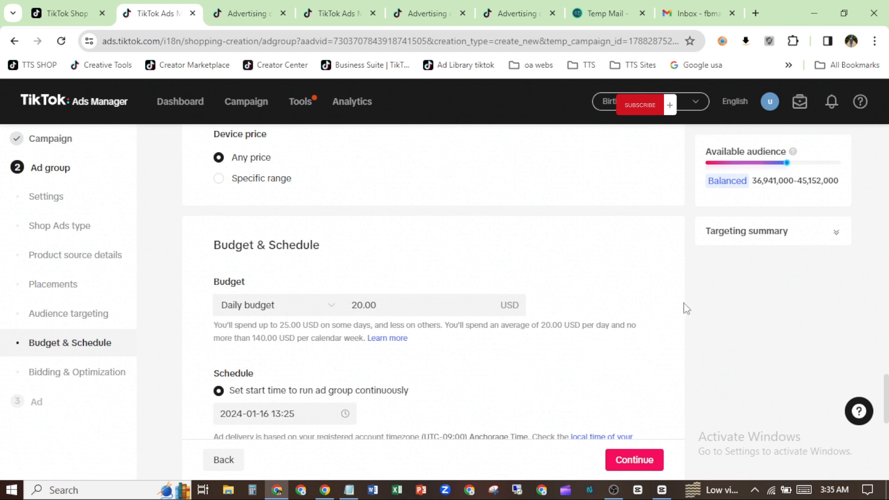
Step: Schedule the ad group with a start and end time, setting the end date to 2024-02-06 at 13:25
scroll(686, 307, "down", 3)
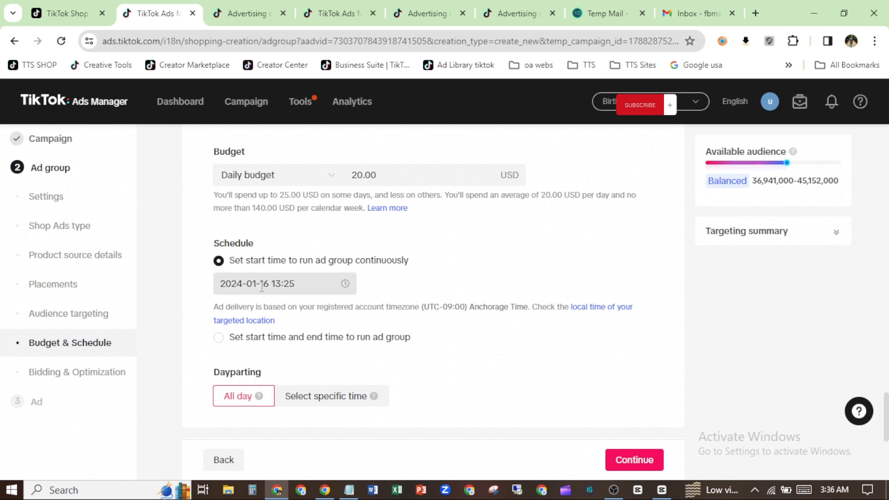
left_click(219, 338)
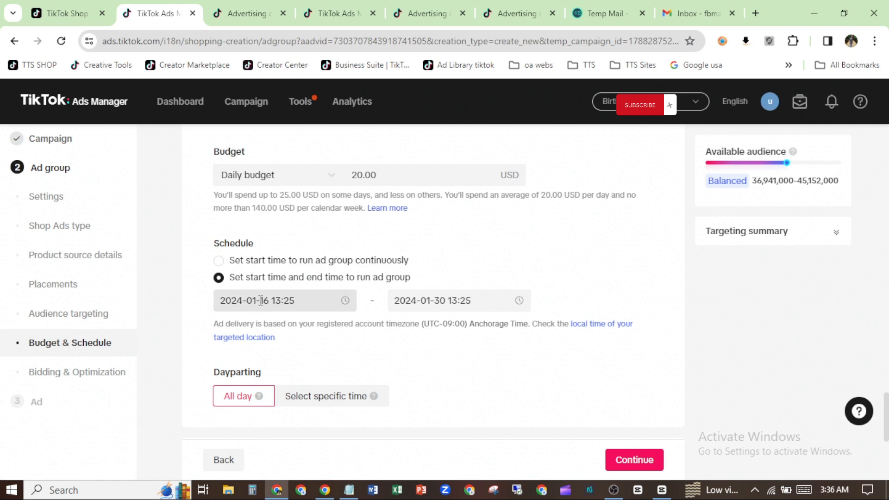
left_click(428, 301)
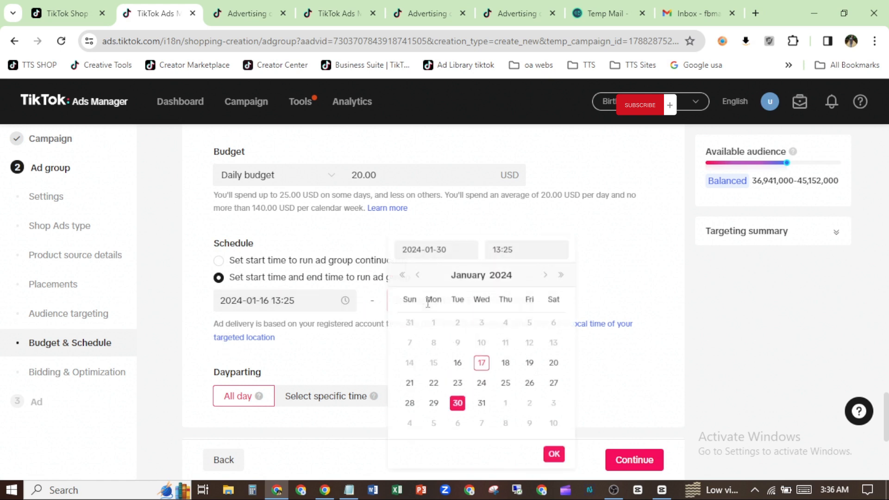
left_click(545, 277)
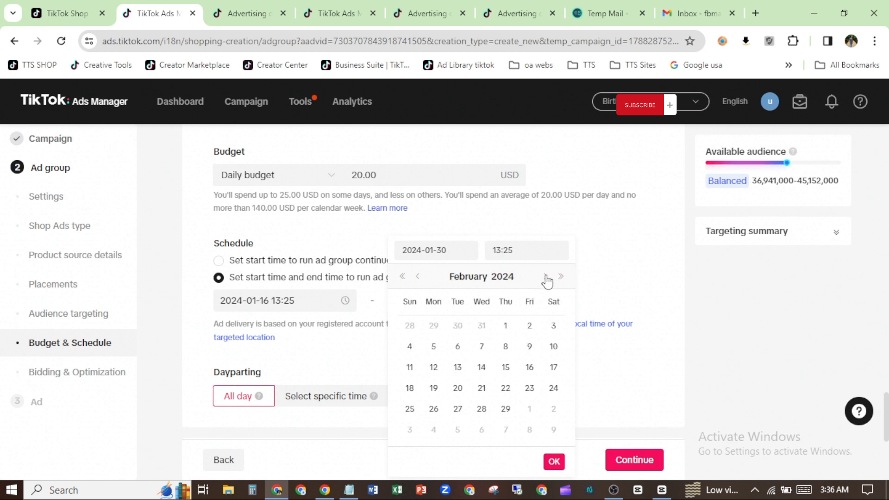
left_click(458, 350)
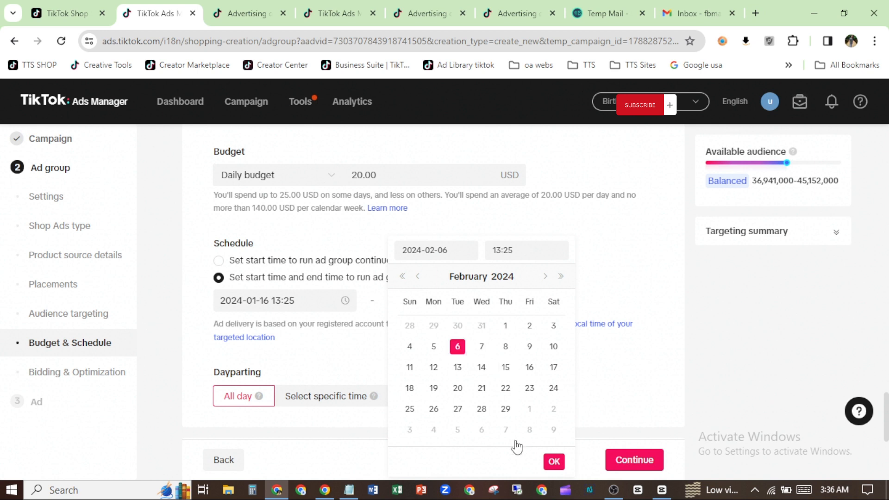
left_click(554, 461)
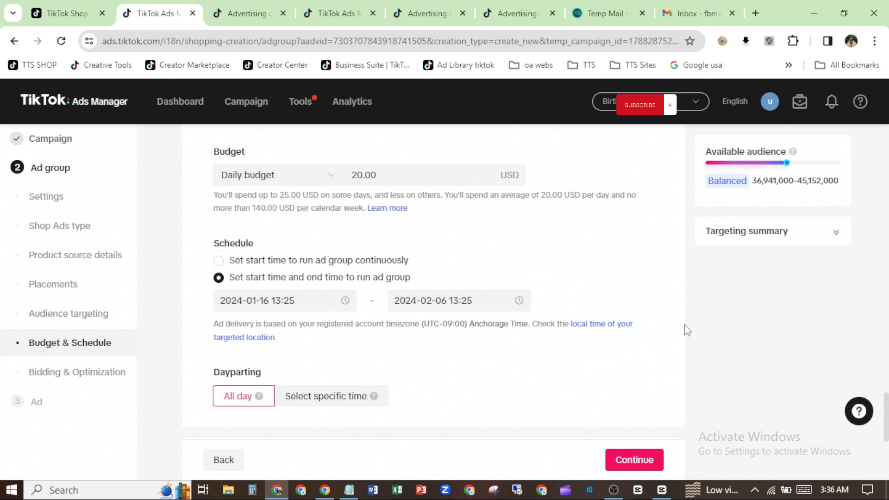
Step: Check the specific-time dayparting grid for the ad group, then return dayparting to All day
scroll(687, 330, "down", 2)
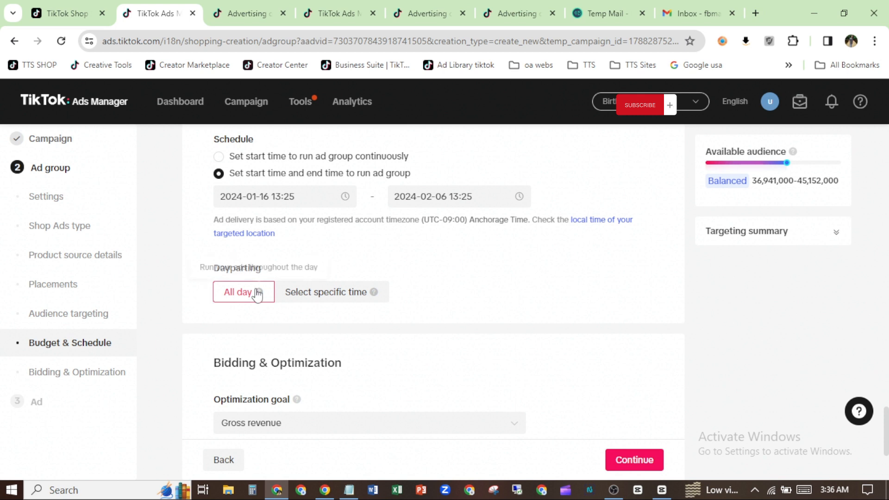
left_click(310, 296)
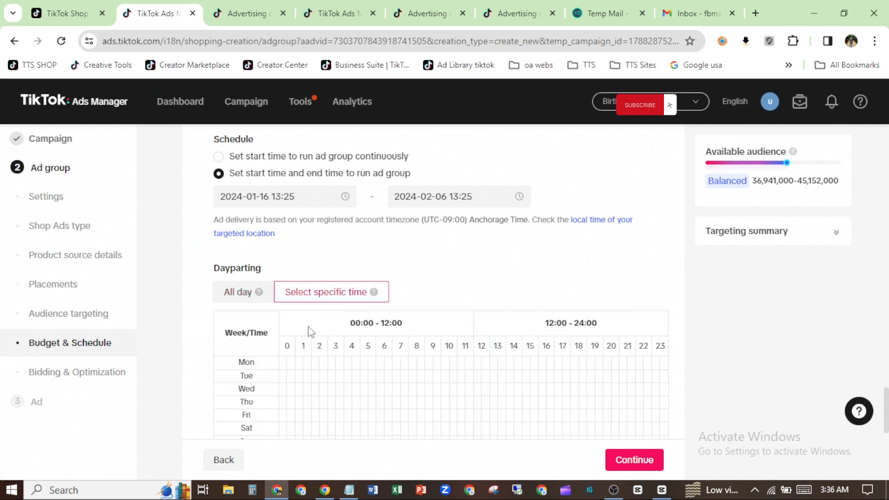
left_click(236, 295)
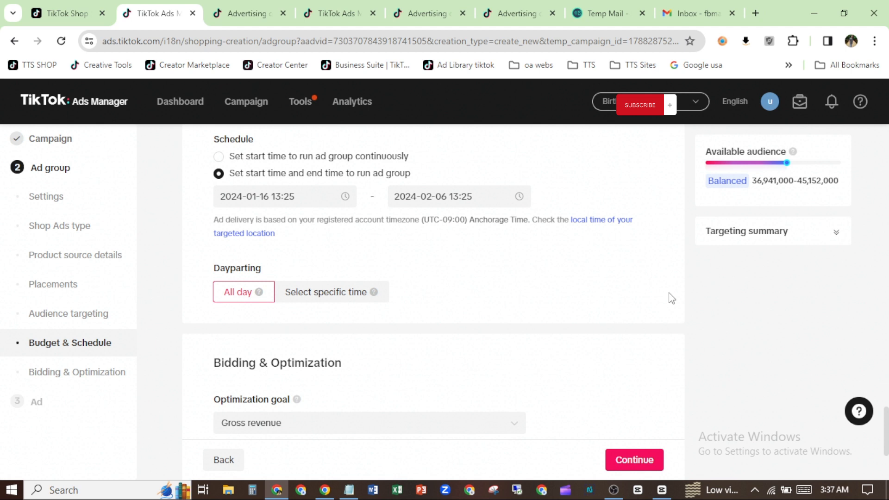
Step: Review the available optimization goals and set the ad group's optimization goal to Purchases
scroll(672, 298, "down", 4)
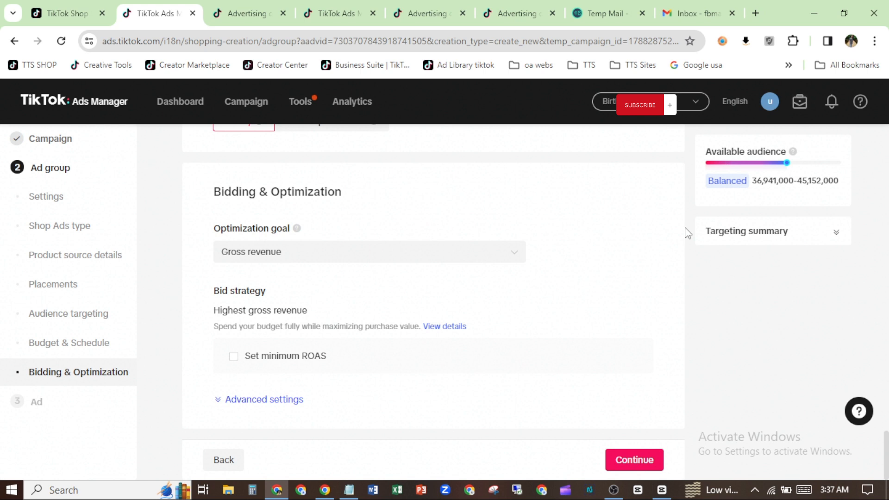
left_click(342, 254)
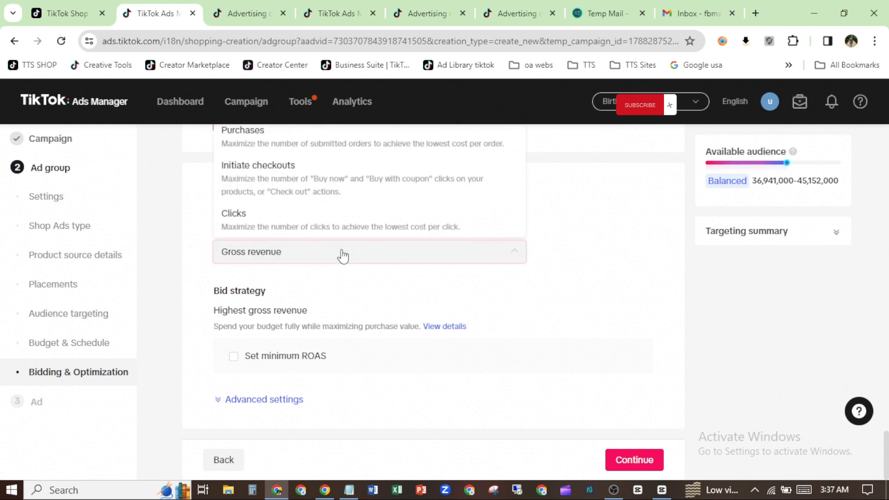
left_click(658, 269)
scroll(659, 271, "up", 2)
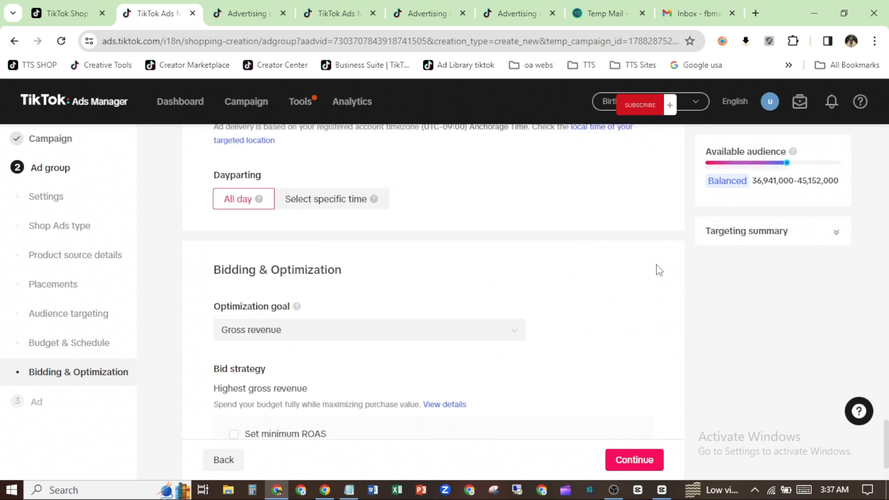
scroll(660, 270, "up", 1)
left_click(294, 357)
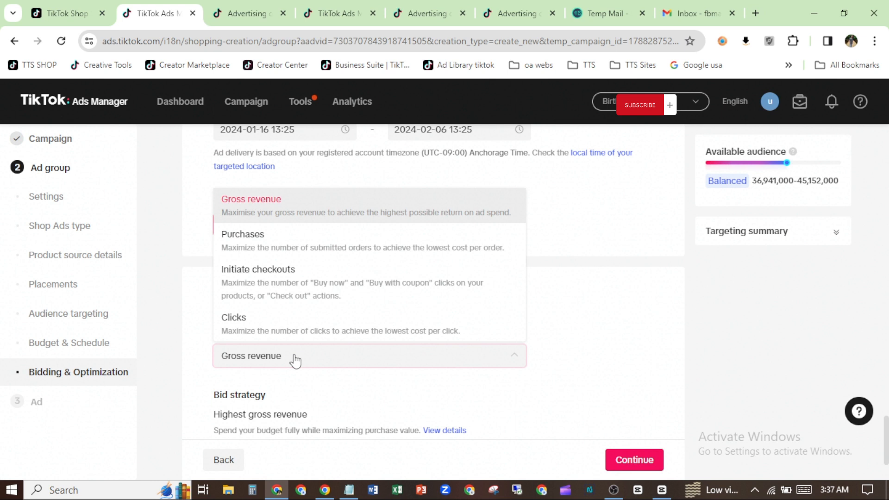
left_click(259, 243)
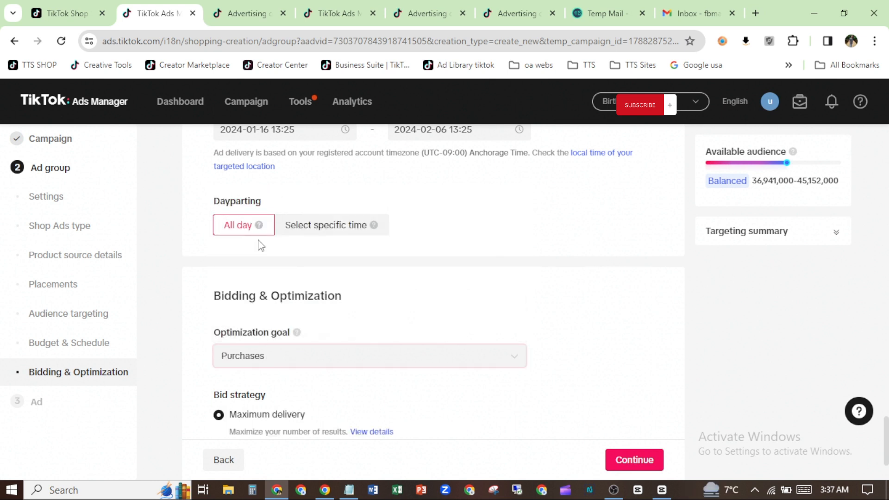
Step: Keep the Maximum delivery bid strategy, review the advanced bidding settings for billing event and delivery type, and continue to the ad setup
scroll(556, 306, "down", 1)
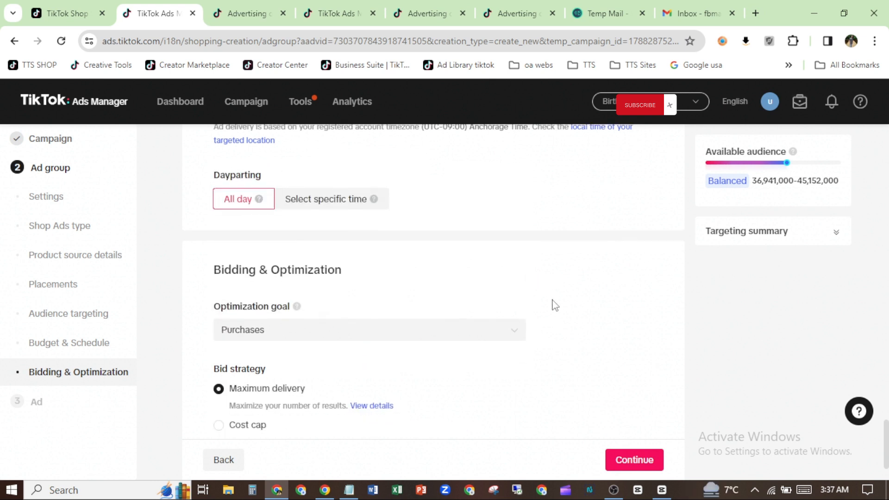
scroll(555, 306, "down", 1)
scroll(555, 306, "down", 2)
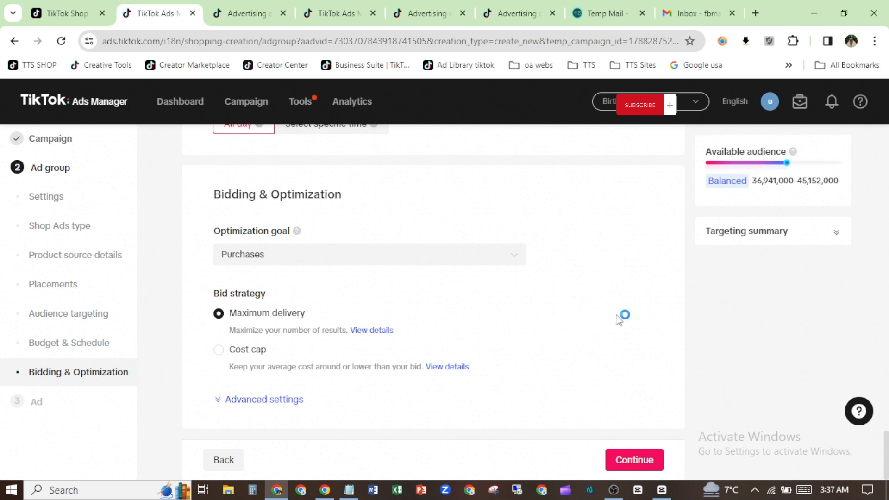
left_click(255, 400)
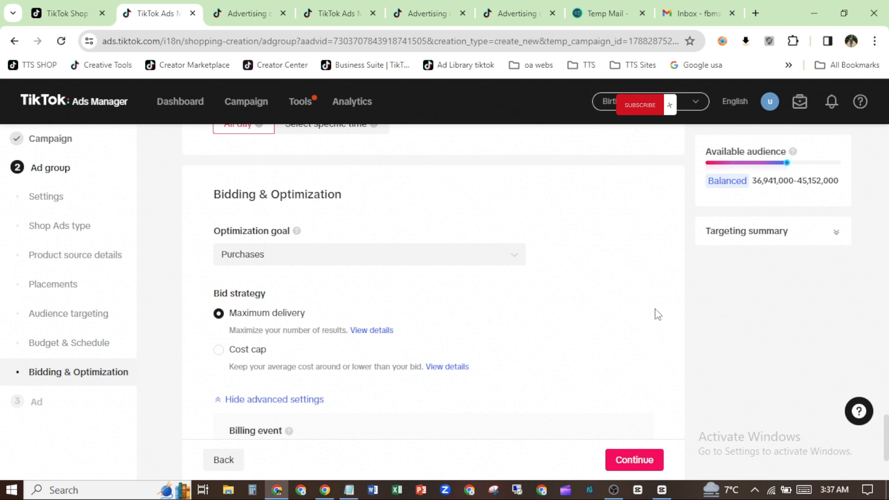
scroll(657, 314, "down", 2)
scroll(657, 314, "down", 1)
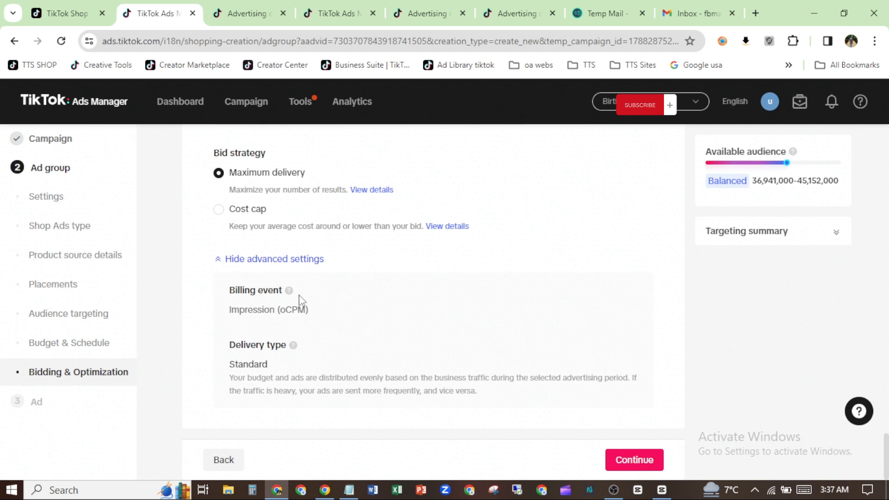
left_click(644, 460)
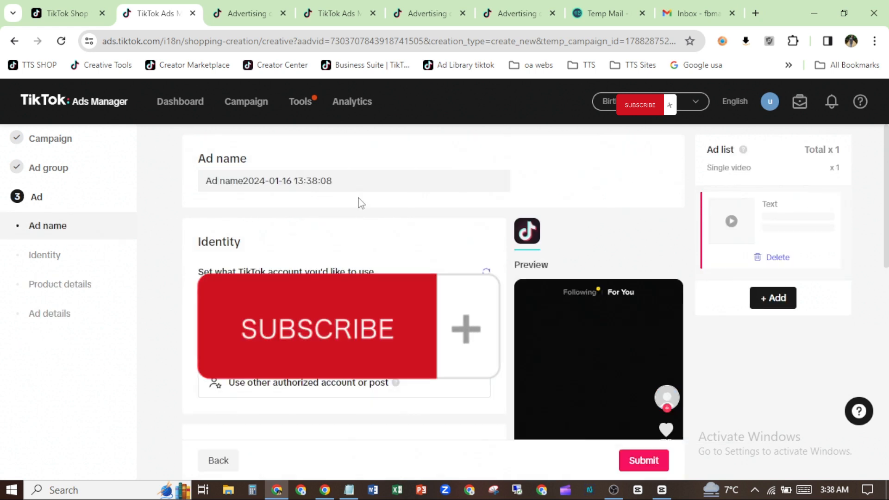
Step: Rename the ad as jan16
left_click_drag(333, 180, 206, 180)
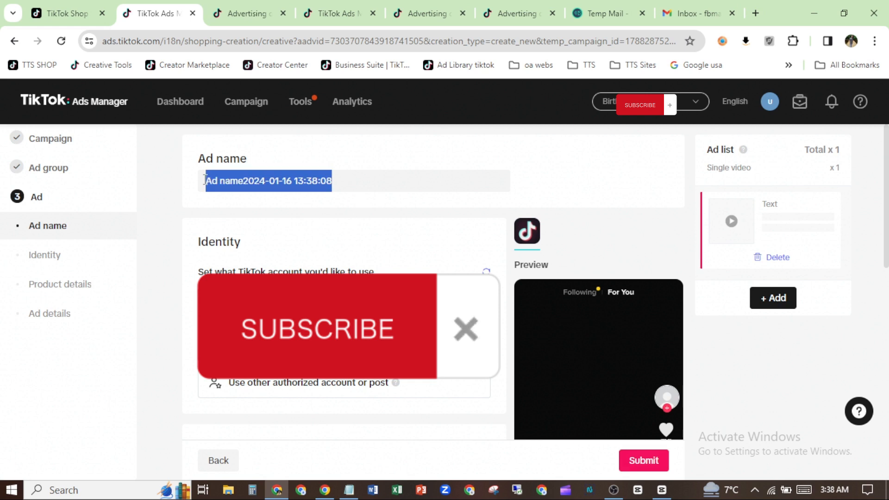
type("jan")
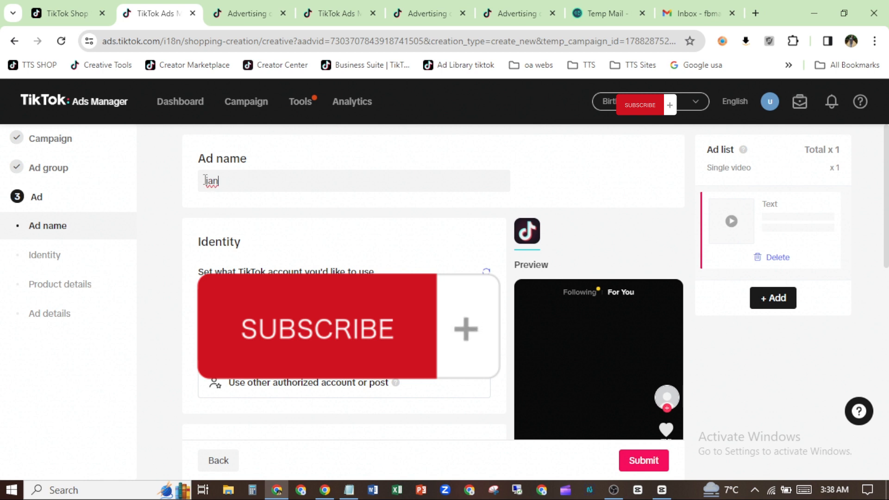
type("16")
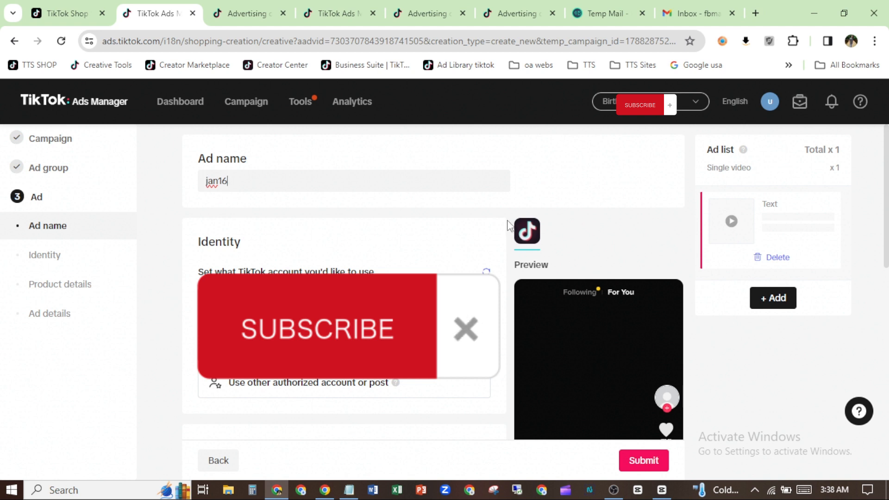
Step: Open the product selection for the ad and close it without adding any products
scroll(508, 226, "down", 3)
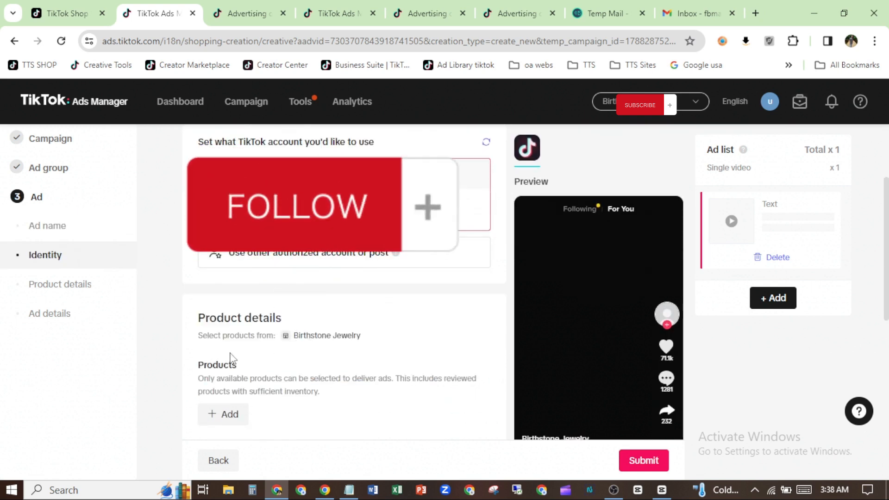
scroll(230, 361, "down", 1)
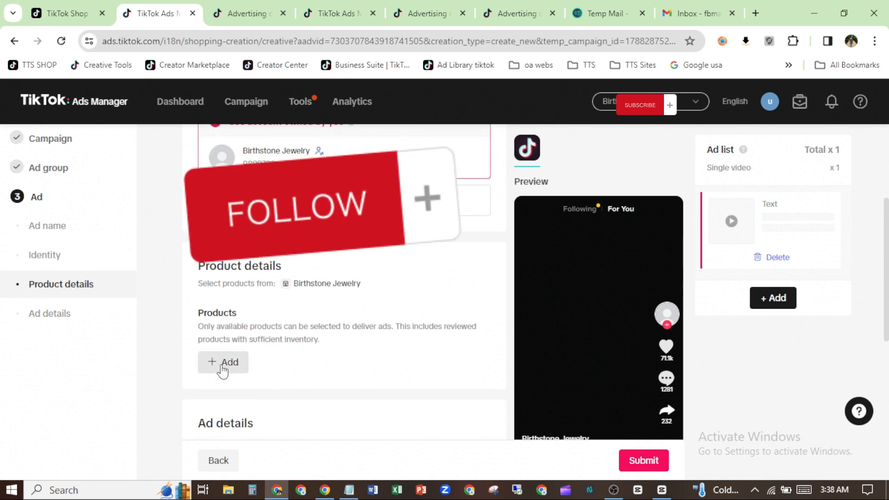
left_click(223, 366)
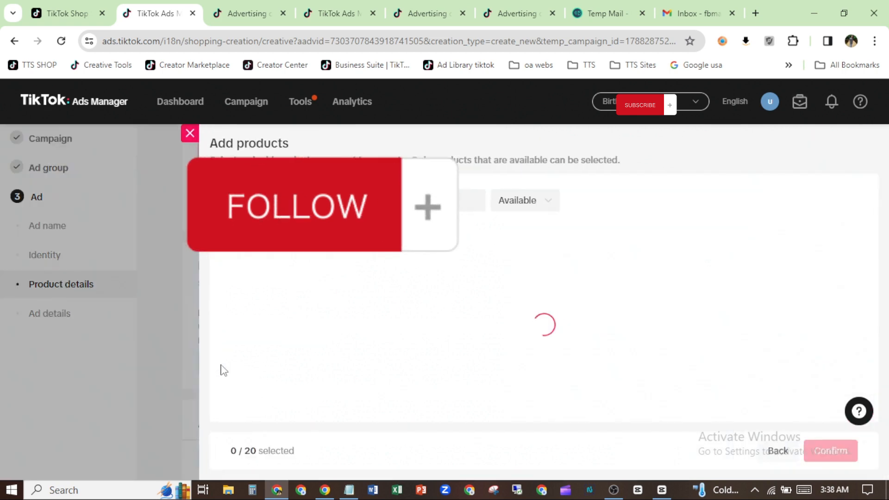
left_click(189, 134)
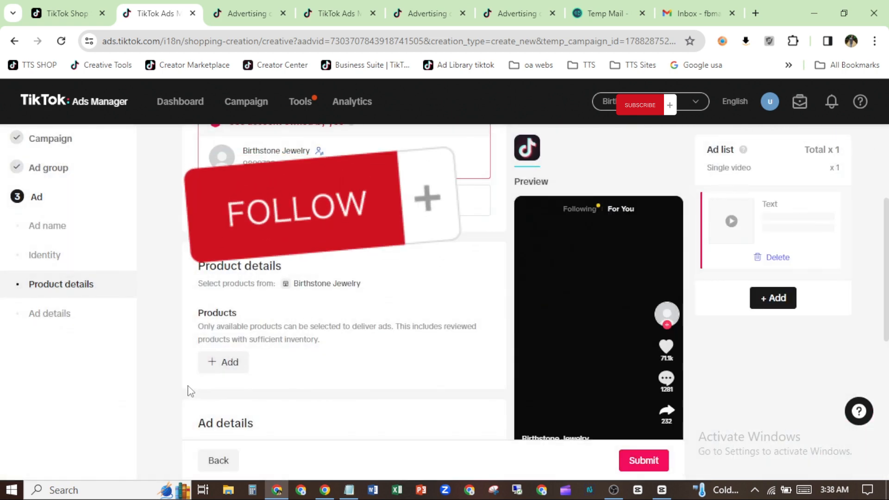
Step: Examine the ad format, video and creative text options in the ad details
scroll(191, 391, "down", 2)
scroll(189, 391, "down", 3)
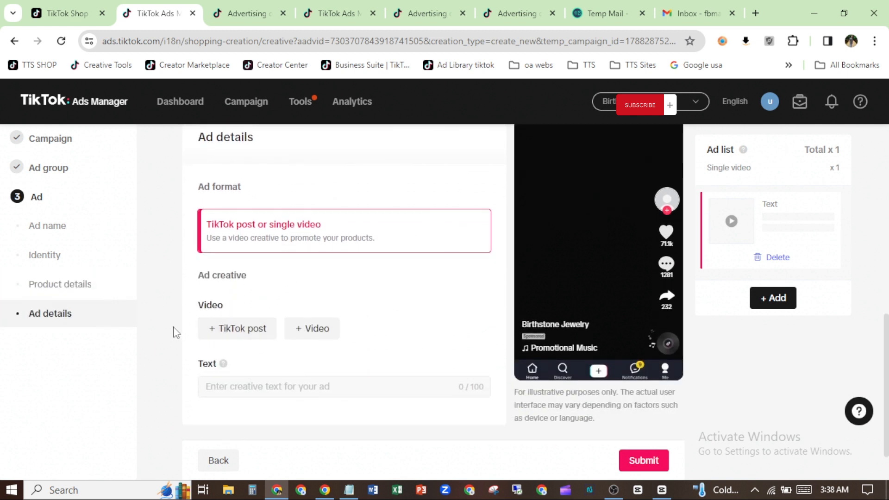
scroll(176, 332, "down", 1)
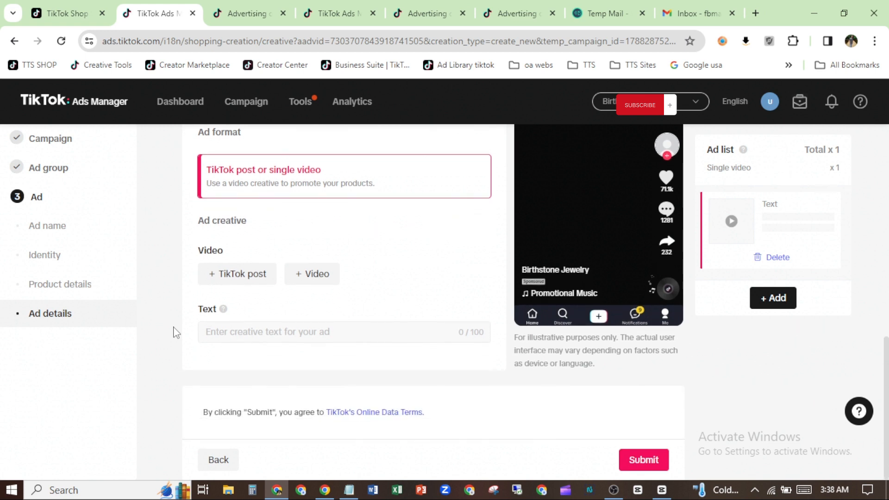
mouse_move(219, 302)
Step: Switch to TikTok Shop Seller Center and examine the Valentine's Day Deals campaigns open for registration, then the invited campaigns
left_click(76, 7)
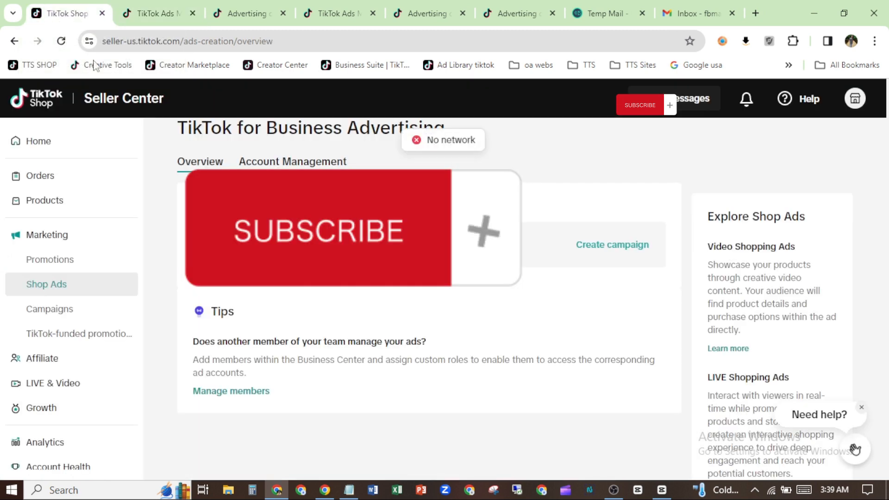
left_click(71, 316)
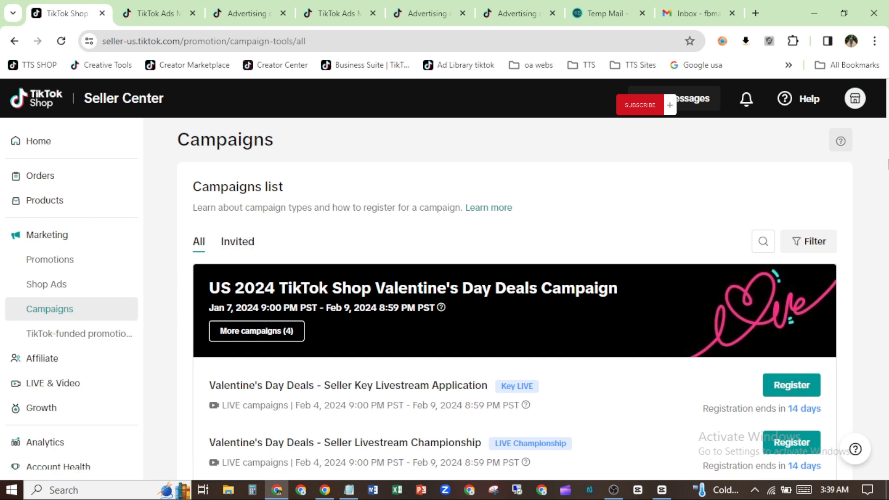
scroll(888, 164, "down", 2)
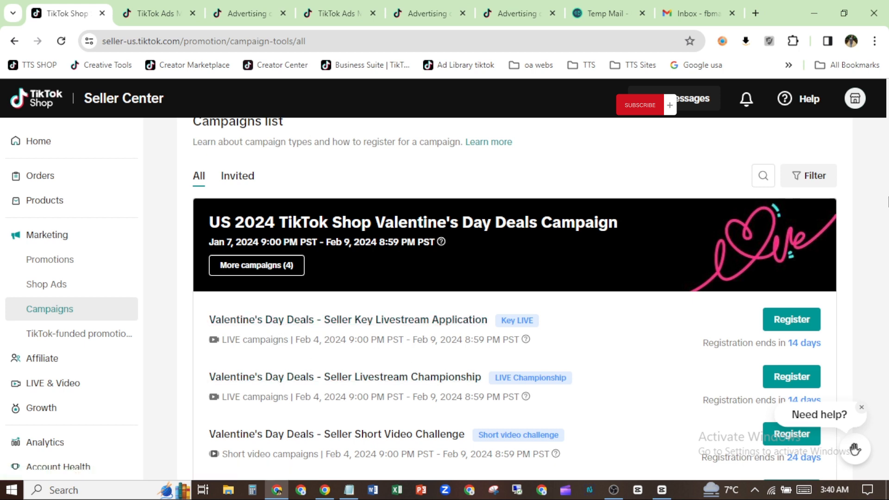
scroll(887, 202, "down", 1)
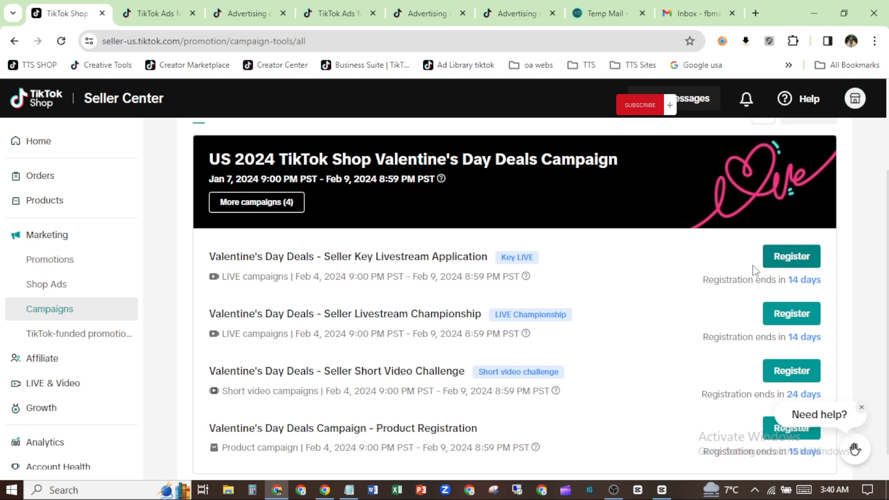
left_click_drag(703, 280, 817, 285)
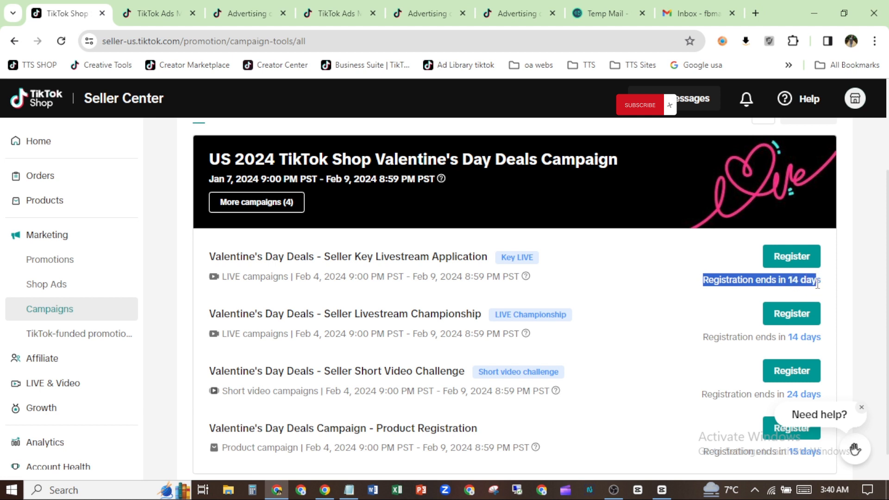
left_click(790, 280)
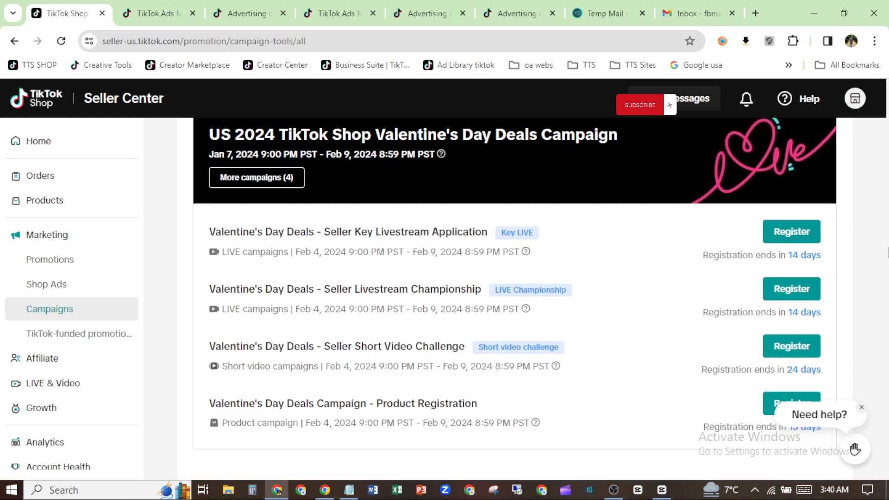
scroll(887, 234, "down", 1)
left_click_drag(888, 238, 884, 205)
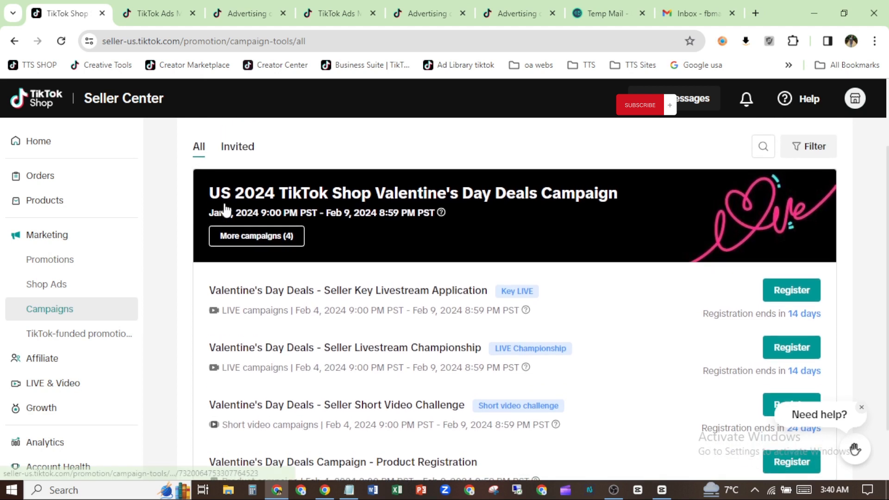
left_click(233, 153)
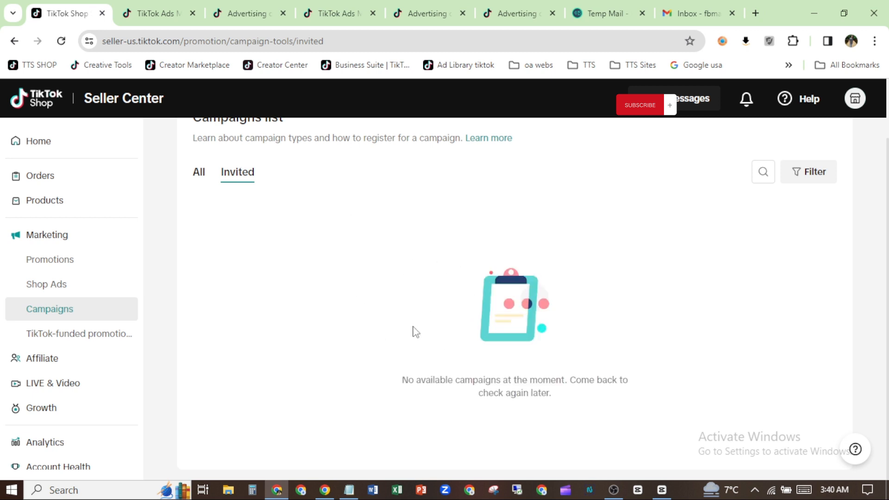
Step: Open the TikTok-funded promotion settings and review the participation options and the questions about withdrawing
left_click(60, 344)
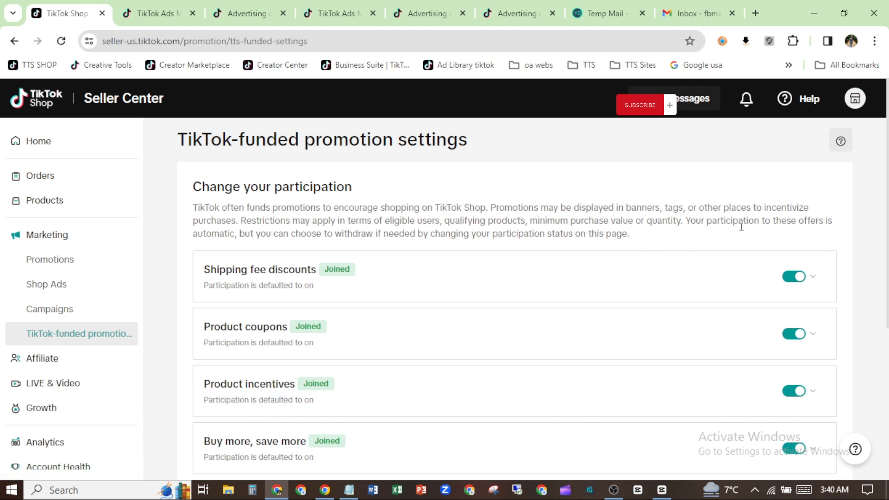
scroll(887, 228, "down", 1)
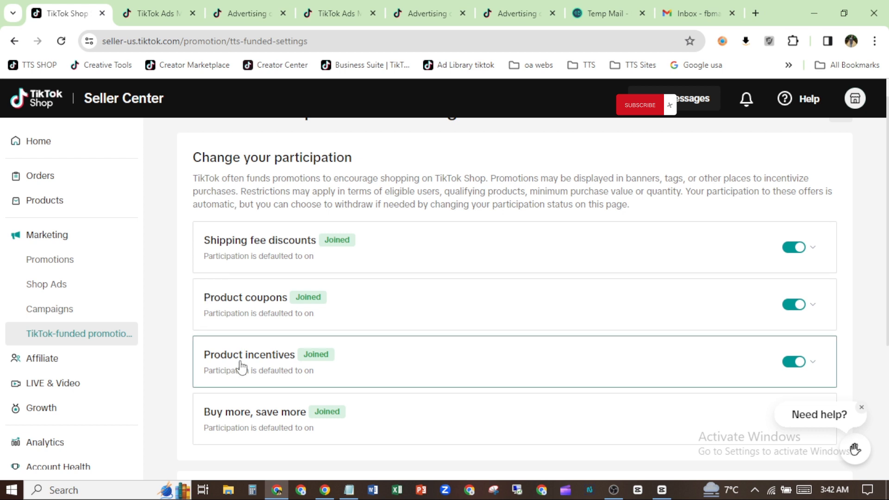
scroll(887, 309, "down", 1)
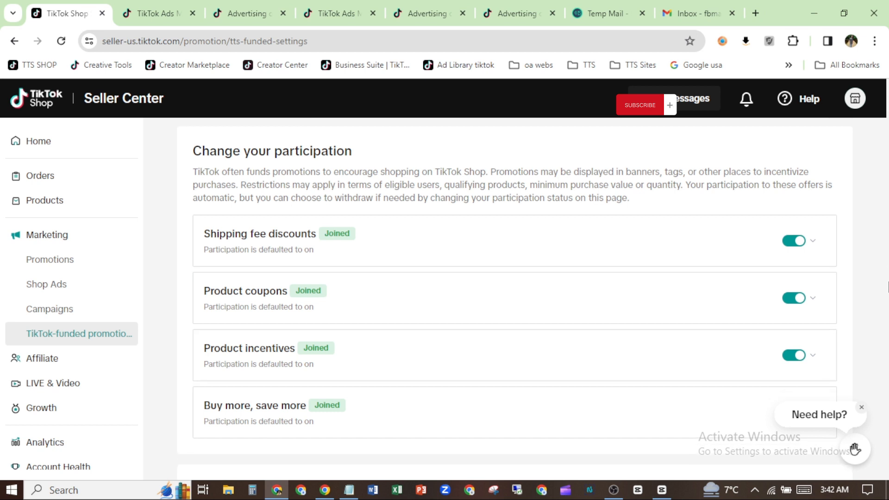
scroll(886, 309, "down", 1)
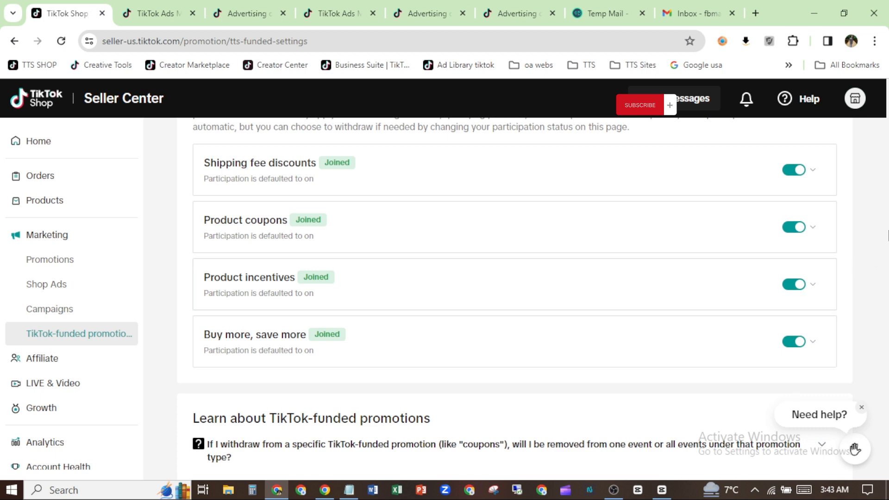
scroll(887, 244, "down", 1)
scroll(888, 244, "down", 2)
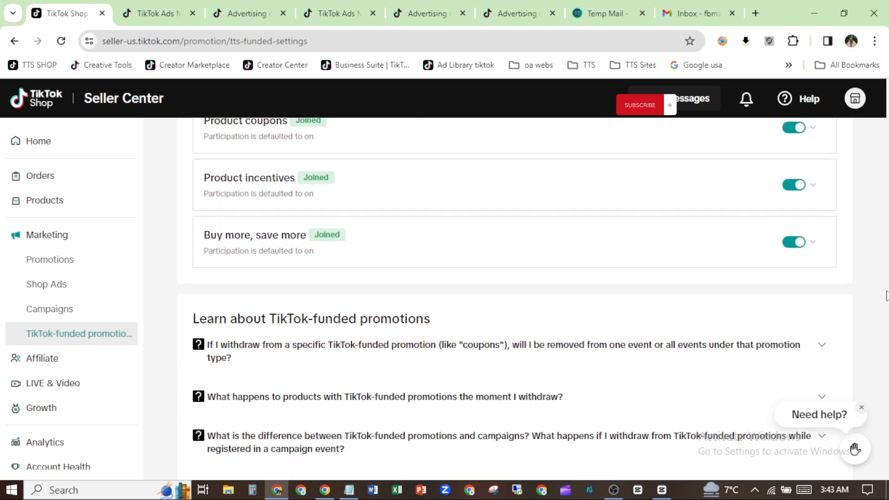